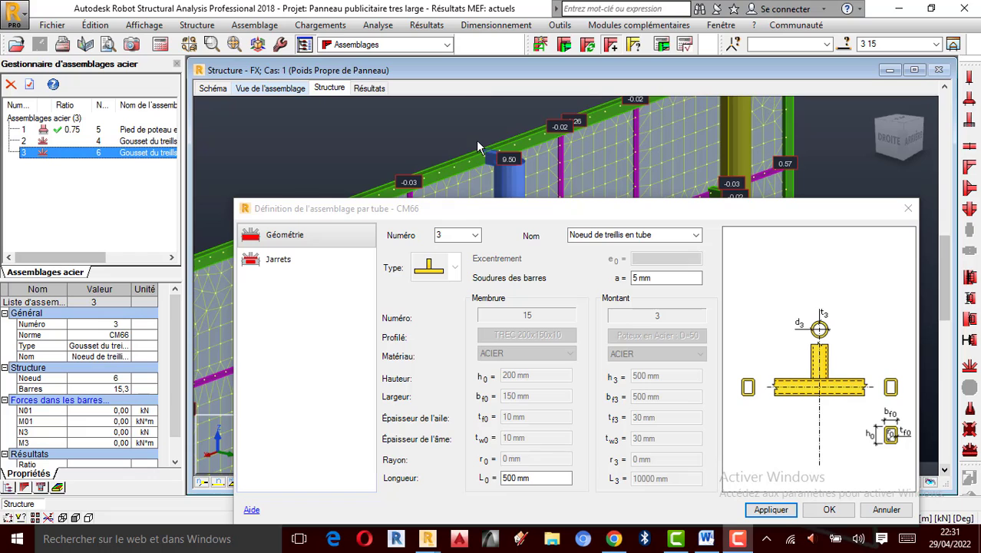
- Close the tube connection definition dialog
scroll(511, 145, "down", 2)
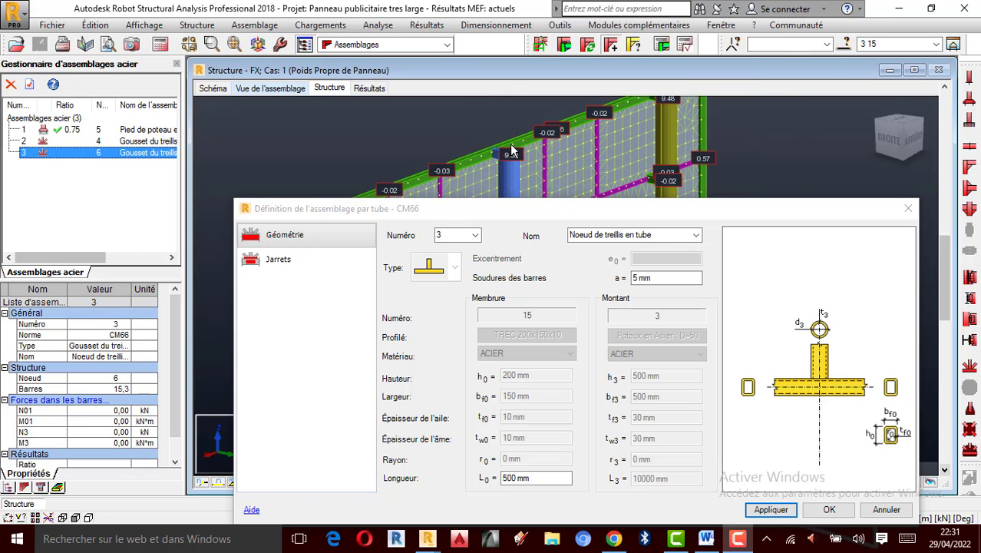
scroll(511, 152, "down", 1)
scroll(512, 150, "up", 2)
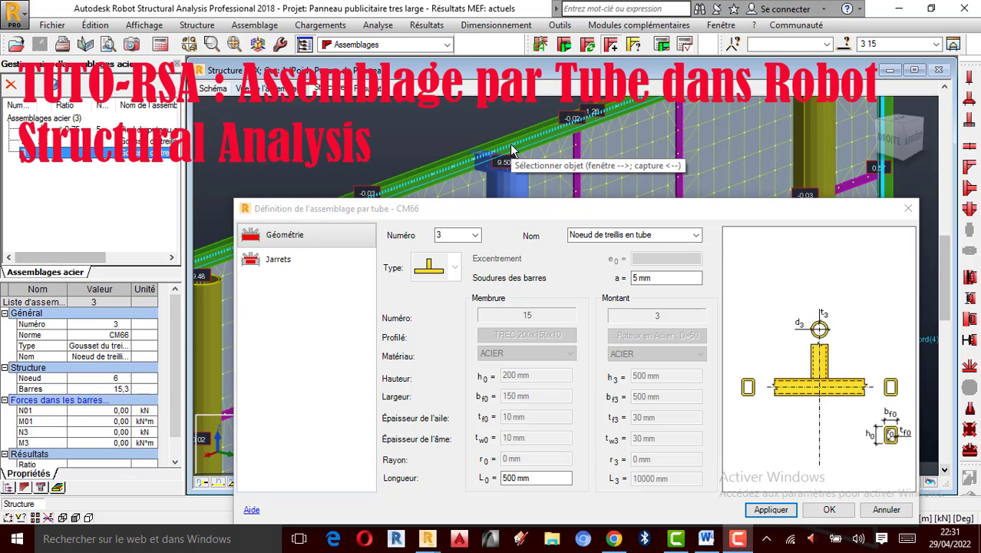
scroll(512, 150, "down", 2)
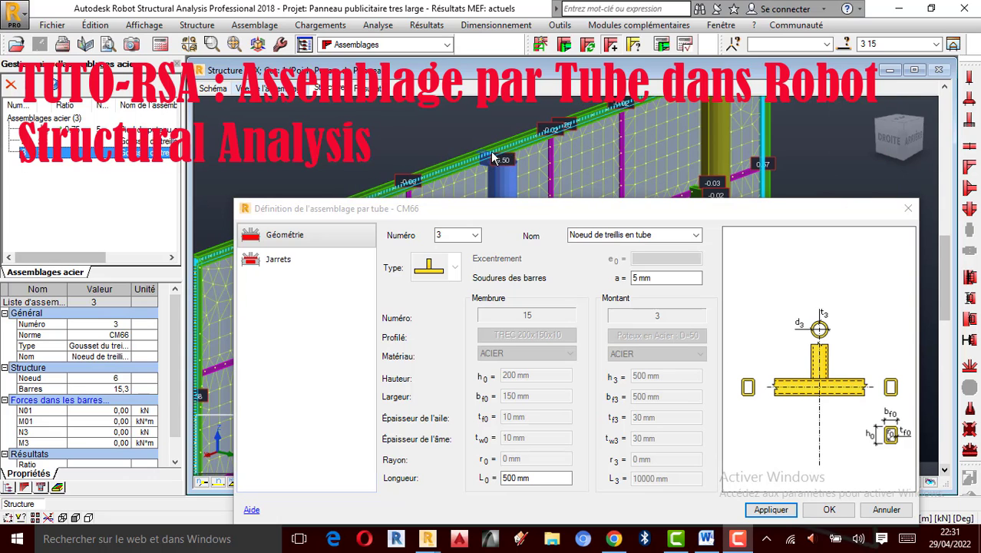
left_click(908, 208)
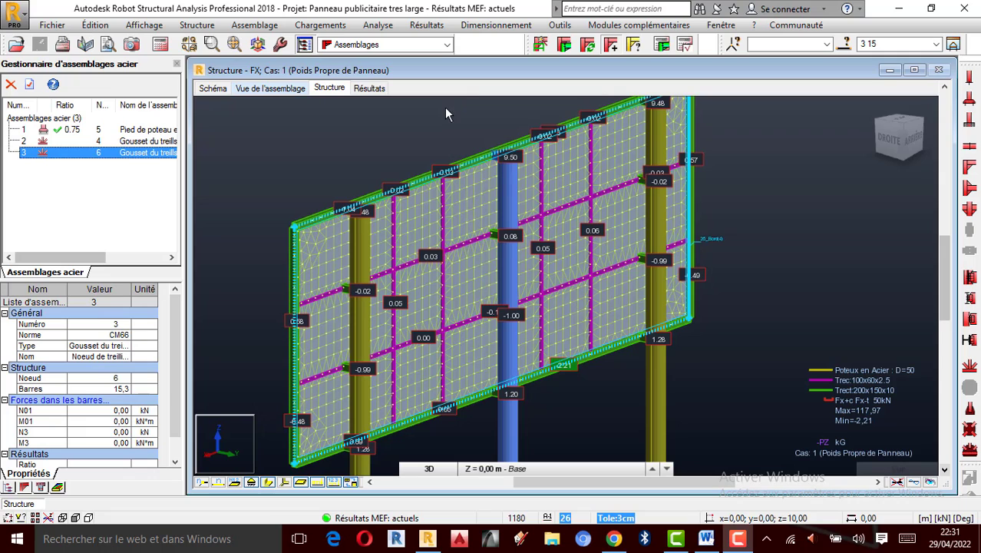
- Run the calculation of the structural model
left_click(379, 27)
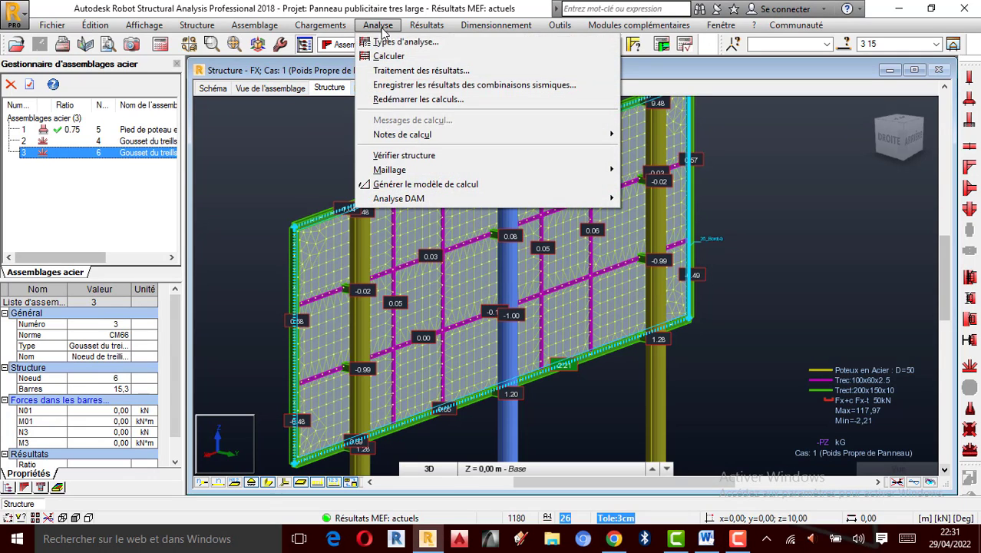
left_click(389, 56)
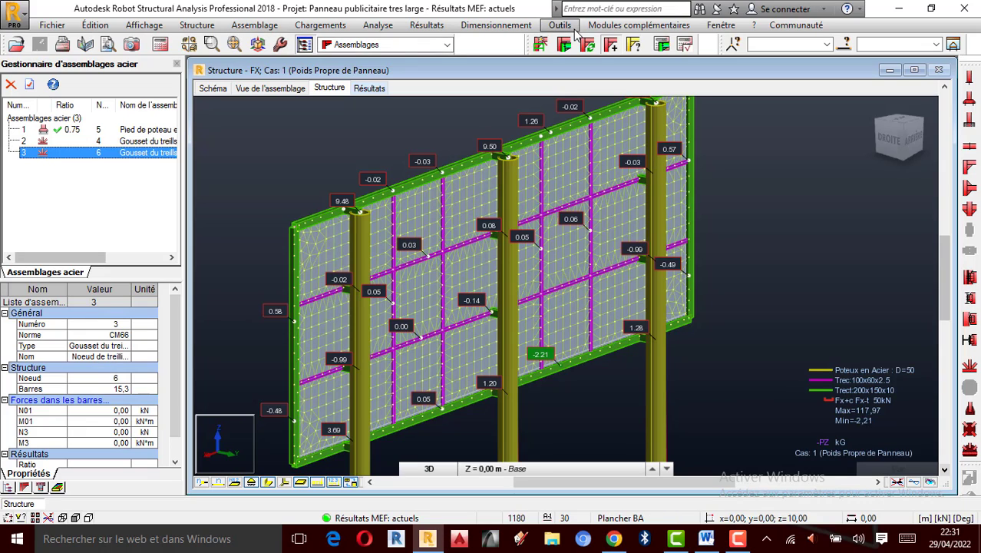
- Switch the workspace layout to Géométrie
left_click(448, 45)
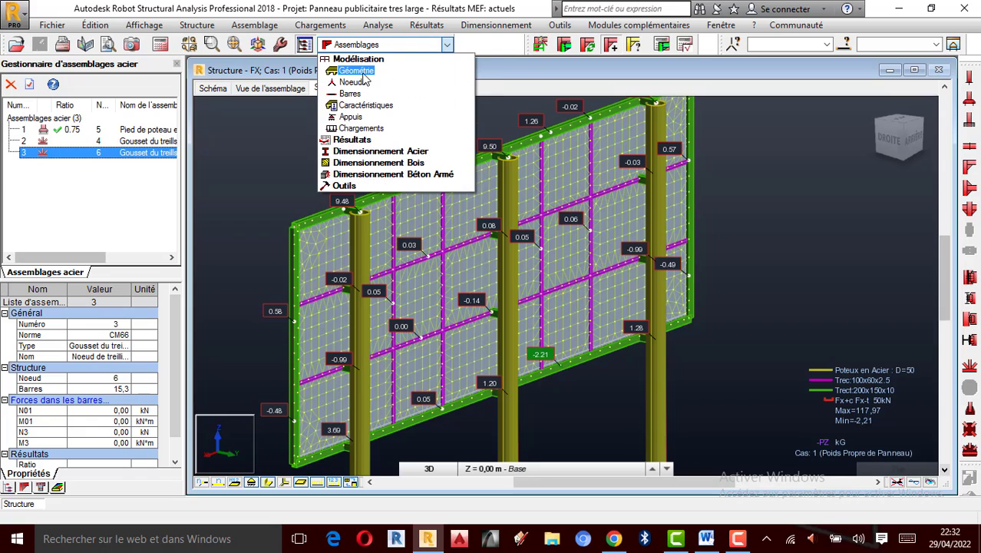
left_click(365, 77)
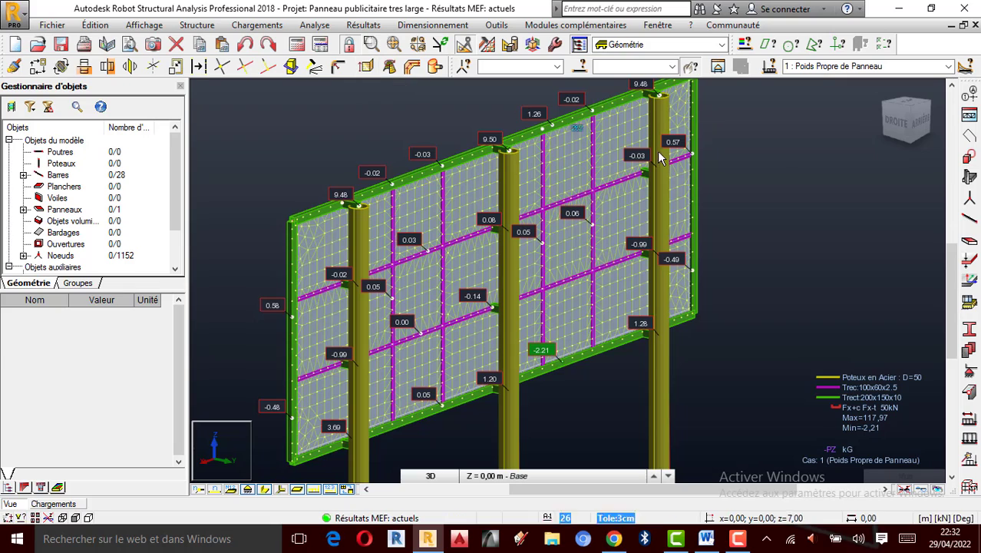
left_click(560, 73)
left_click(726, 135)
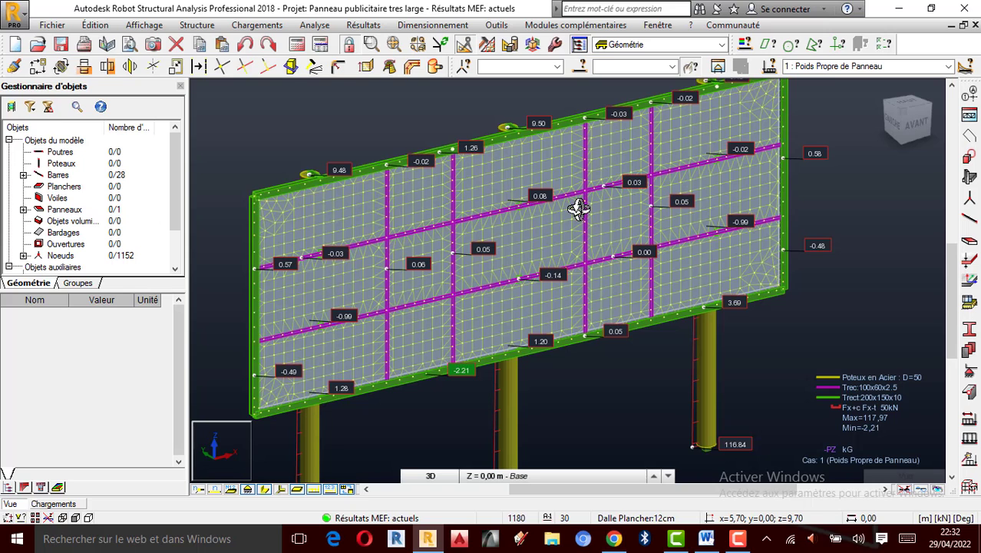
- Close the program
middle_click_drag(574, 208, 486, 255)
scroll(565, 219, "up", 2)
scroll(466, 228, "down", 2)
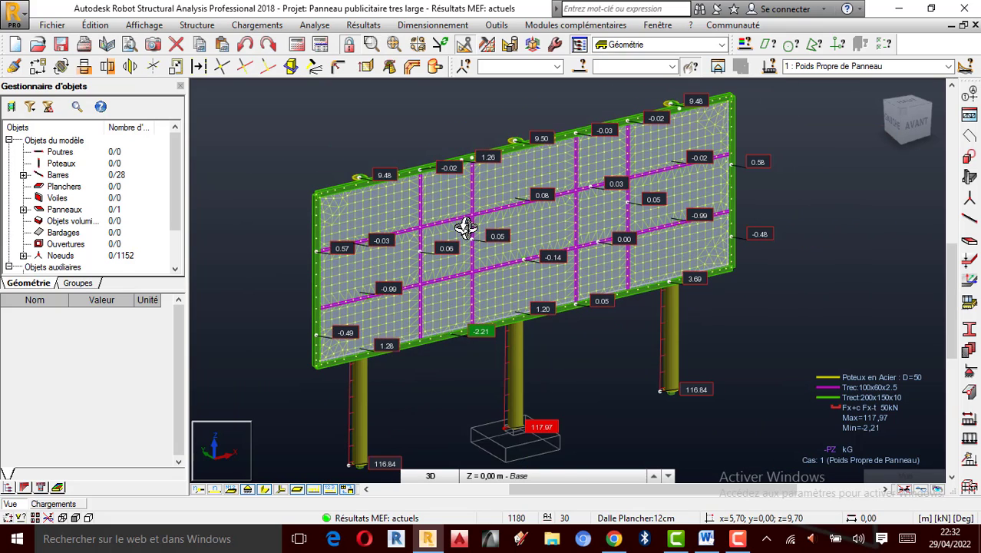
scroll(499, 239, "up", 1)
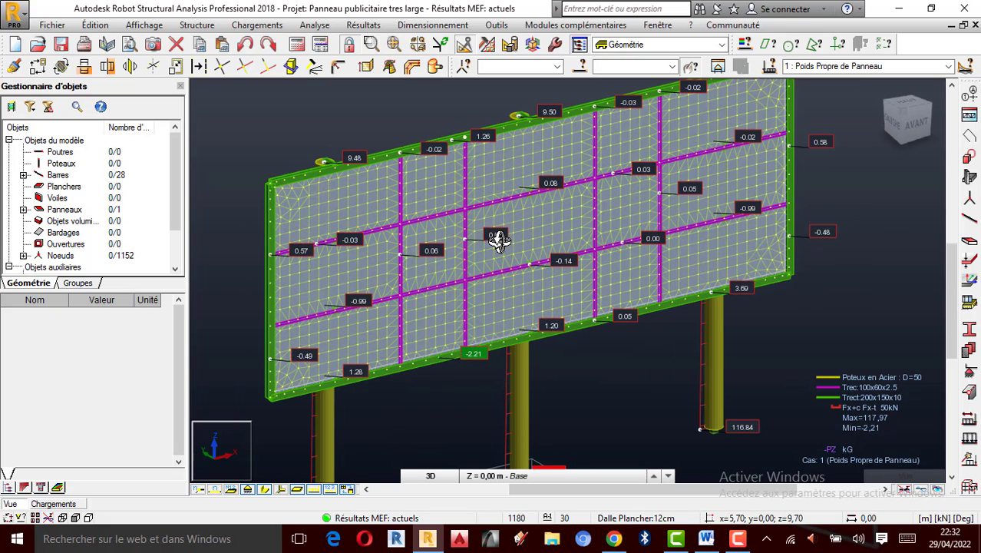
left_click(964, 7)
left_click(554, 314)
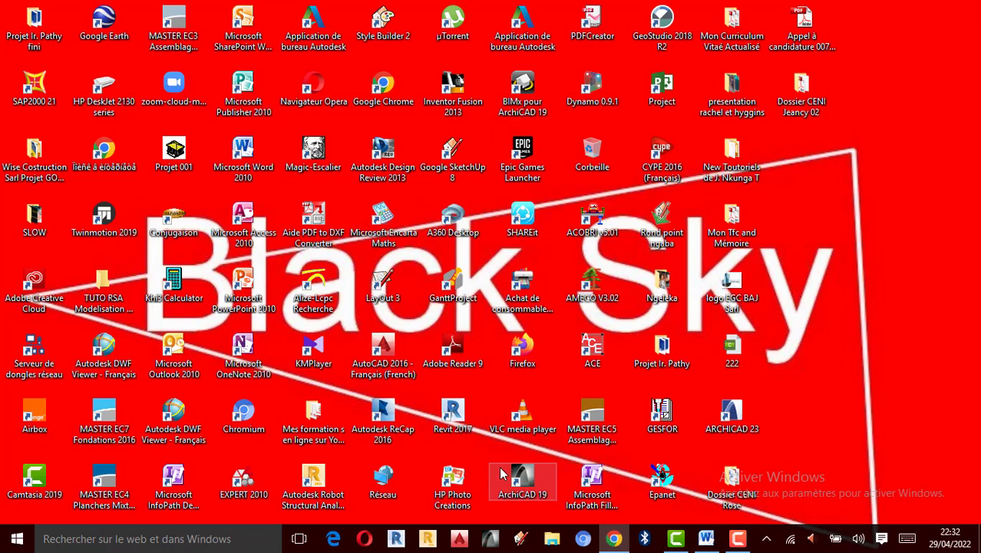
- Relaunch the program and open the project Panneau publicitaire tres large.rtd
left_click(427, 539)
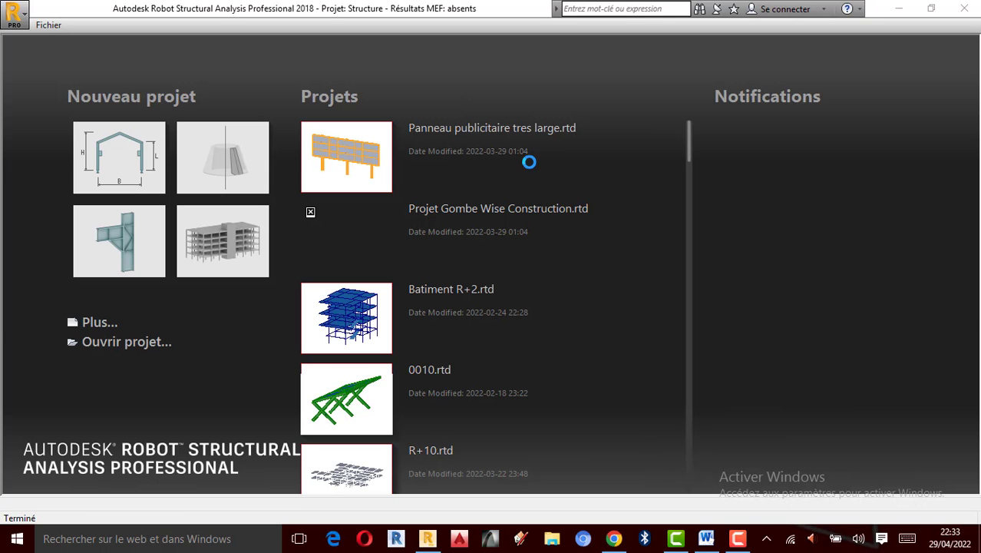
left_click(438, 136)
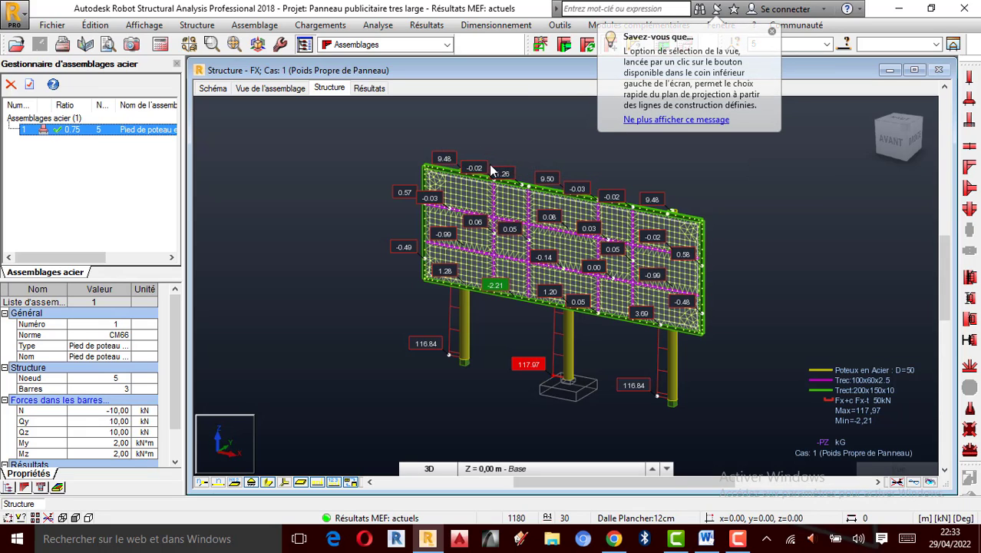
- Orbit and zoom the 3D view to inspect the billboard structure from the rear
scroll(557, 247, "up", 1)
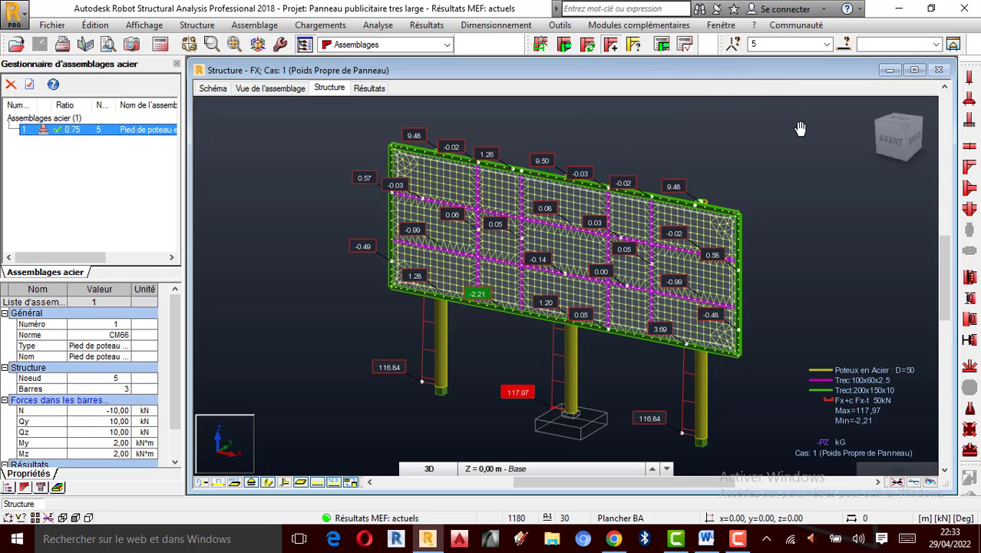
right_click(707, 127)
left_click(748, 186)
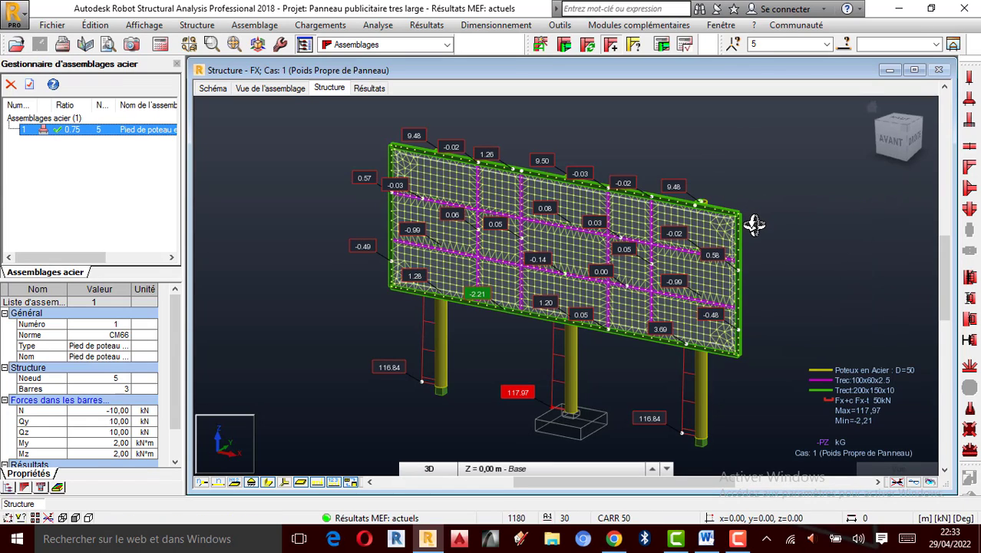
left_click_drag(734, 177, 527, 170)
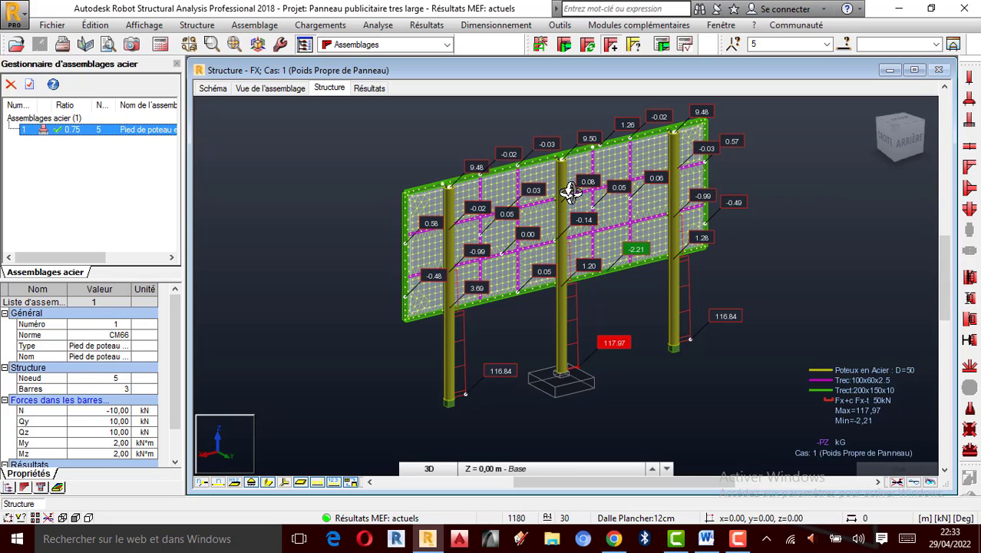
left_click(653, 468)
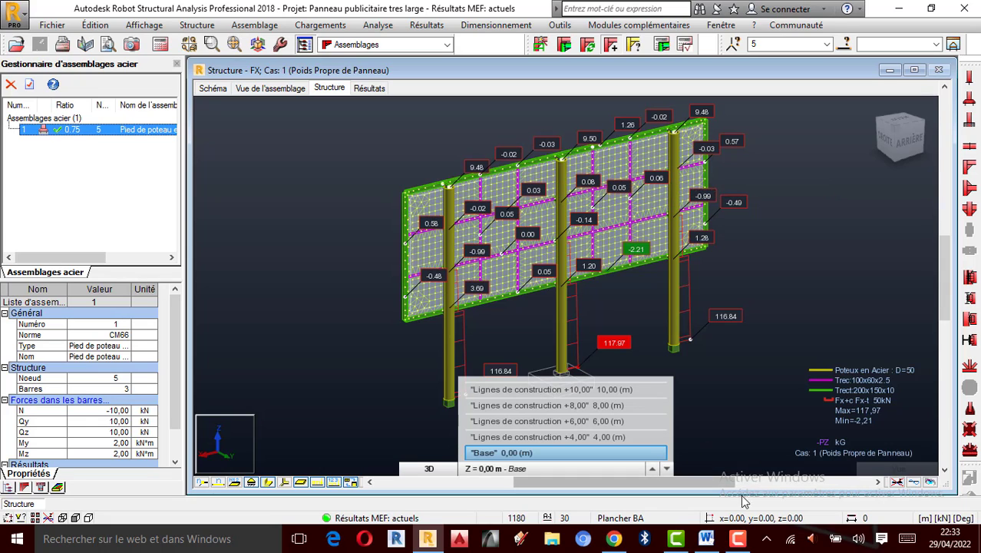
left_click(737, 539)
left_click(911, 473)
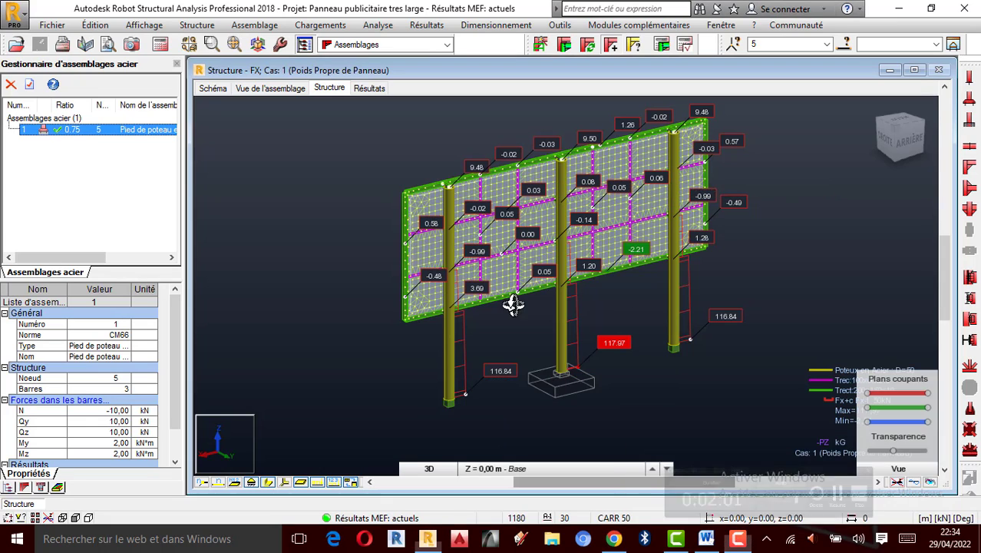
scroll(670, 339, "up", 3)
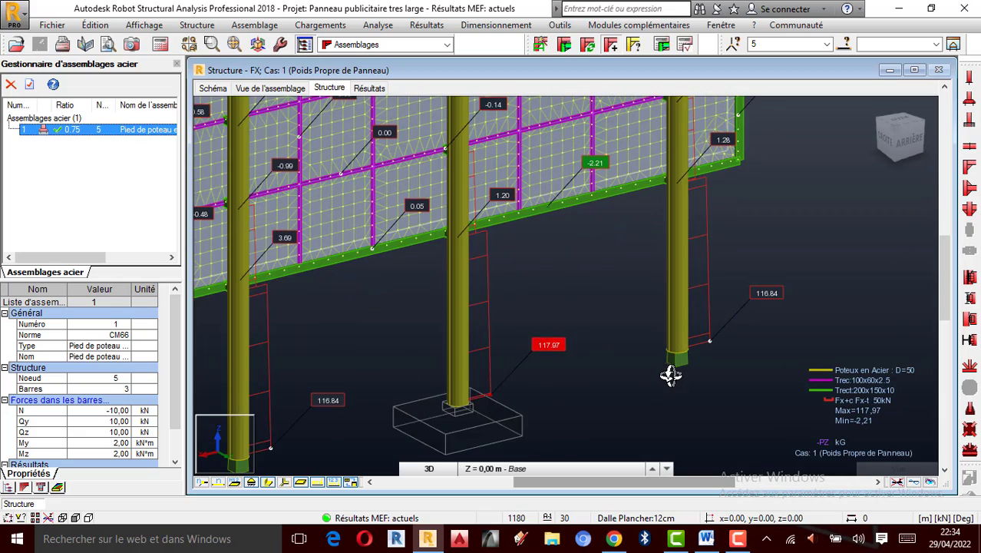
scroll(646, 374, "down", 2)
scroll(517, 277, "up", 1)
scroll(550, 283, "down", 1)
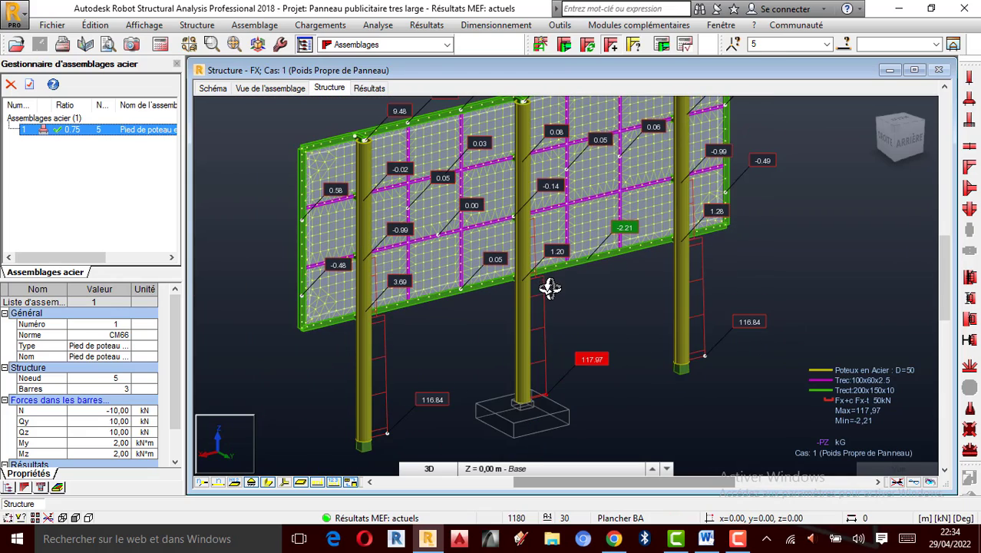
left_click_drag(566, 295, 585, 298)
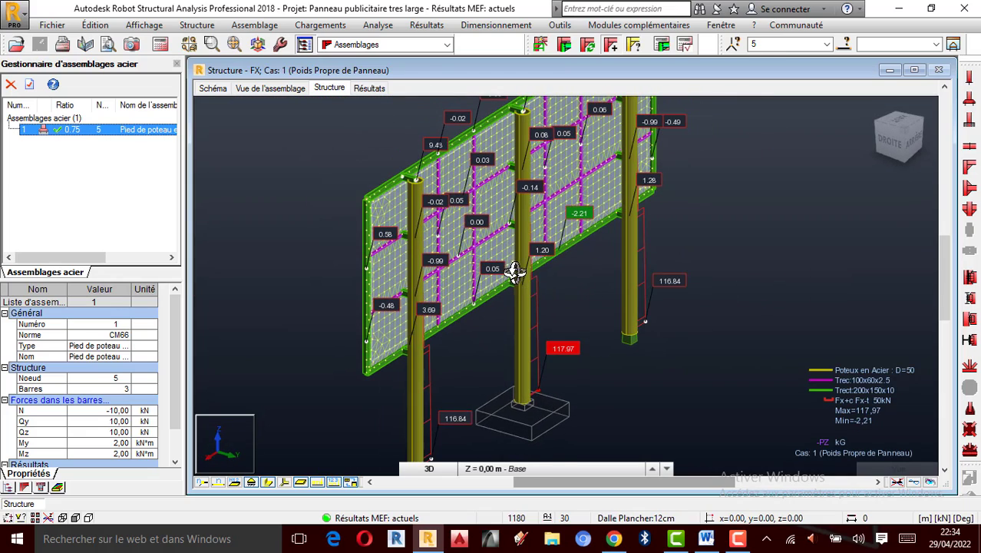
- Zoom in and orbit around the columns and their bases to examine them closely
scroll(513, 288, "up", 1)
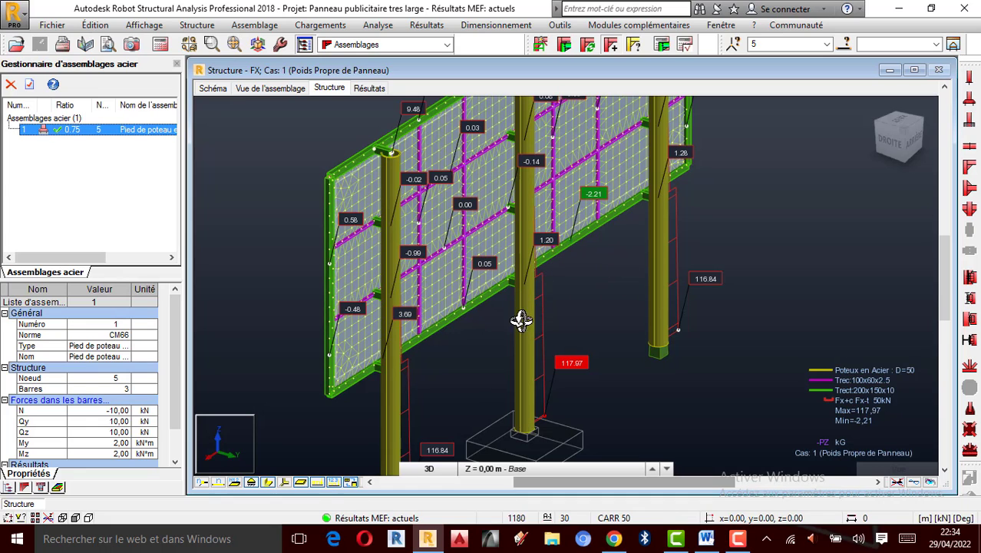
left_click_drag(510, 342, 572, 282)
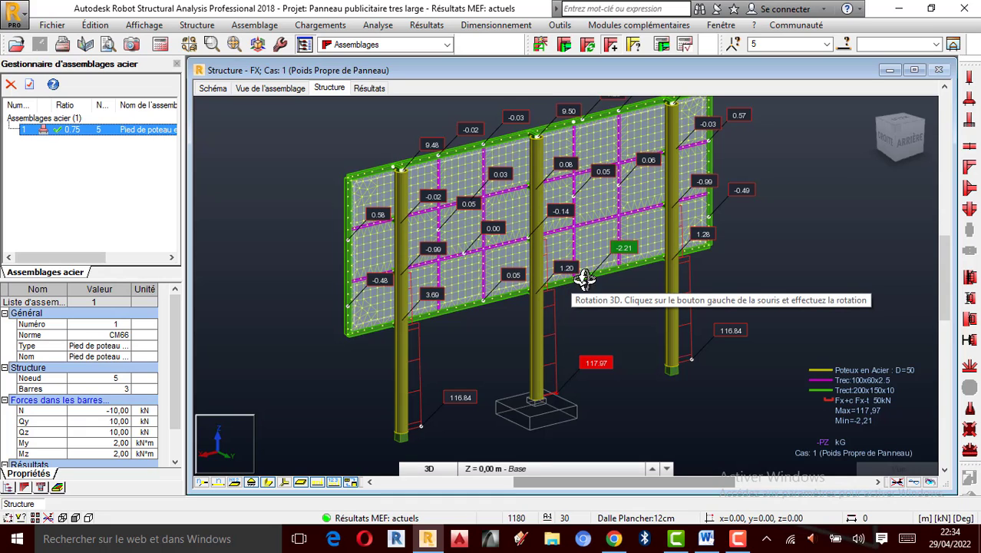
scroll(568, 208, "up", 2)
scroll(532, 241, "up", 2)
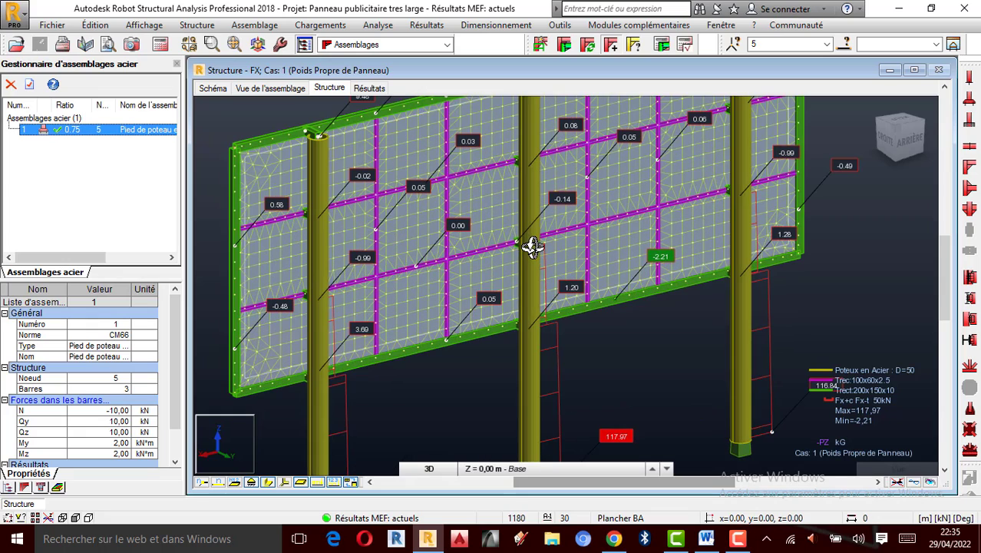
scroll(524, 300, "down", 1)
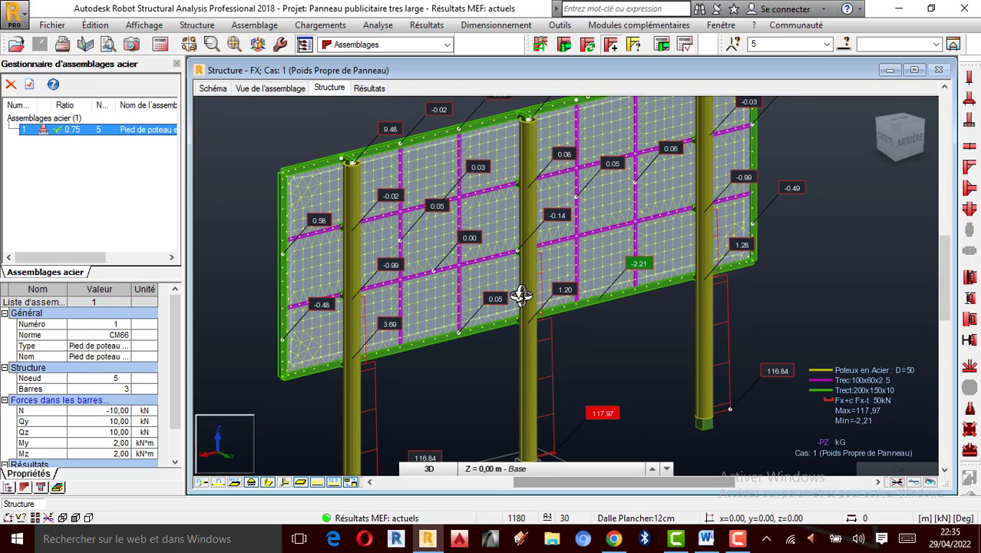
scroll(511, 214, "down", 2)
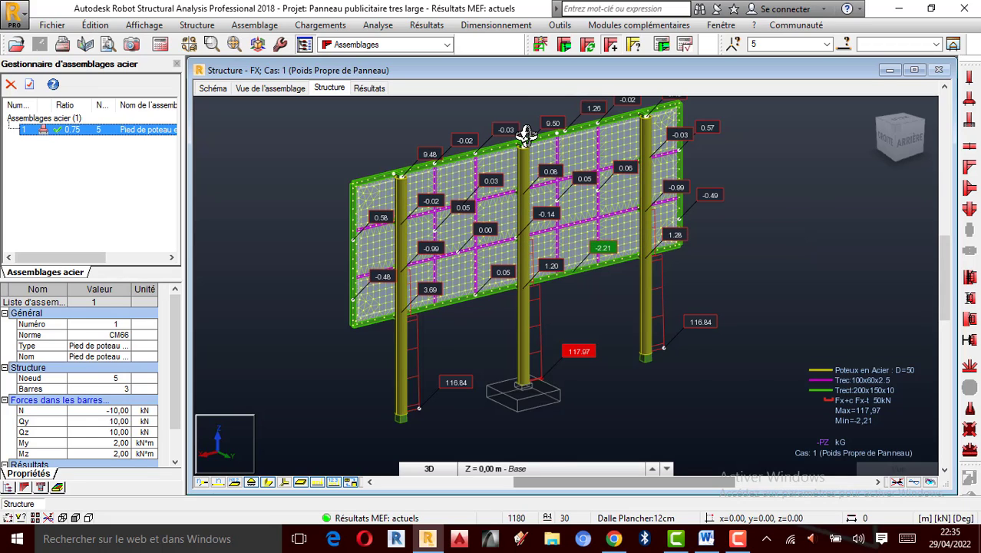
scroll(526, 134, "up", 1)
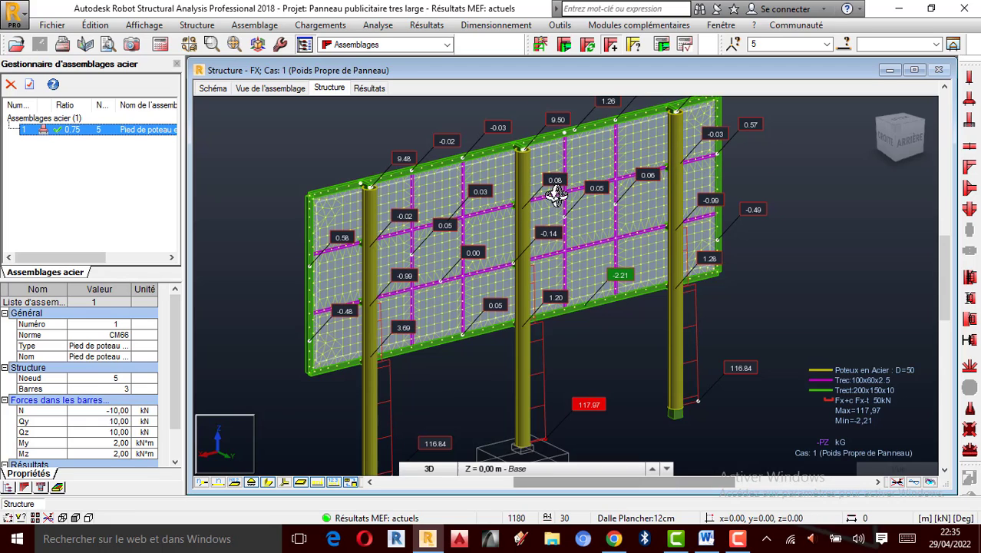
scroll(516, 322, "up", 1)
scroll(616, 309, "down", 1)
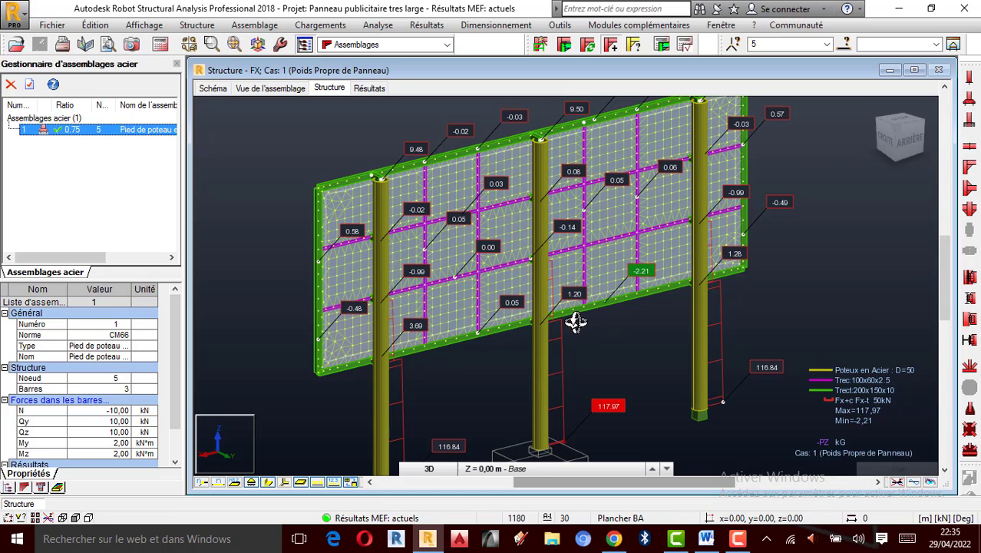
mouse_move(561, 324)
left_mouse_down()
mouse_move(604, 328)
mouse_move(524, 337)
mouse_move(558, 329)
left_mouse_up()
scroll(539, 364, "up", 1)
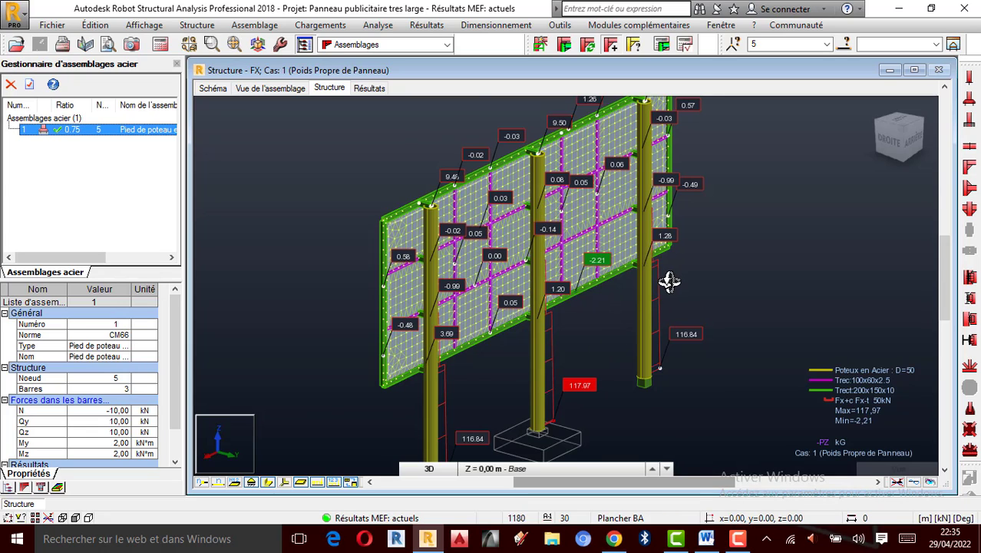
scroll(651, 242, "up", 3)
scroll(656, 226, "down", 3)
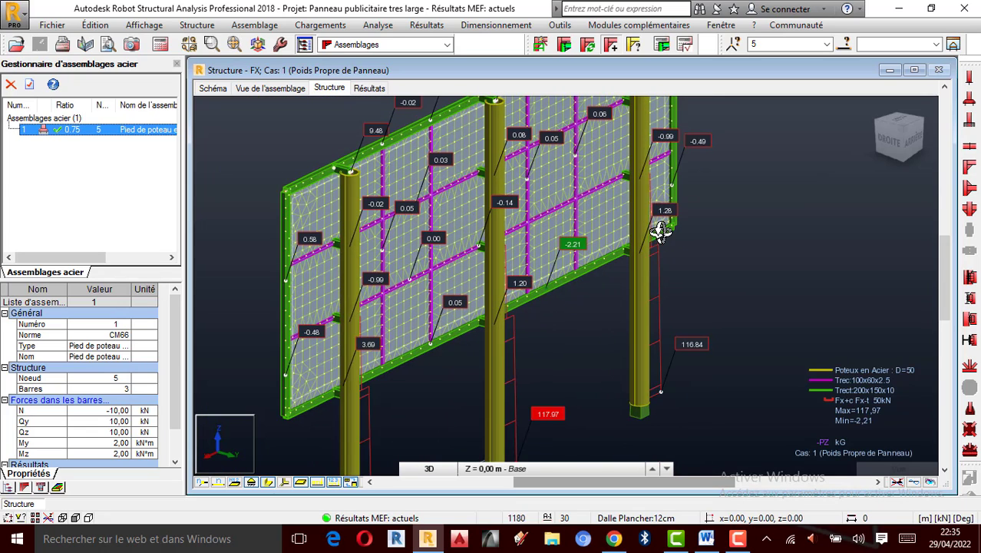
scroll(399, 197, "down", 1)
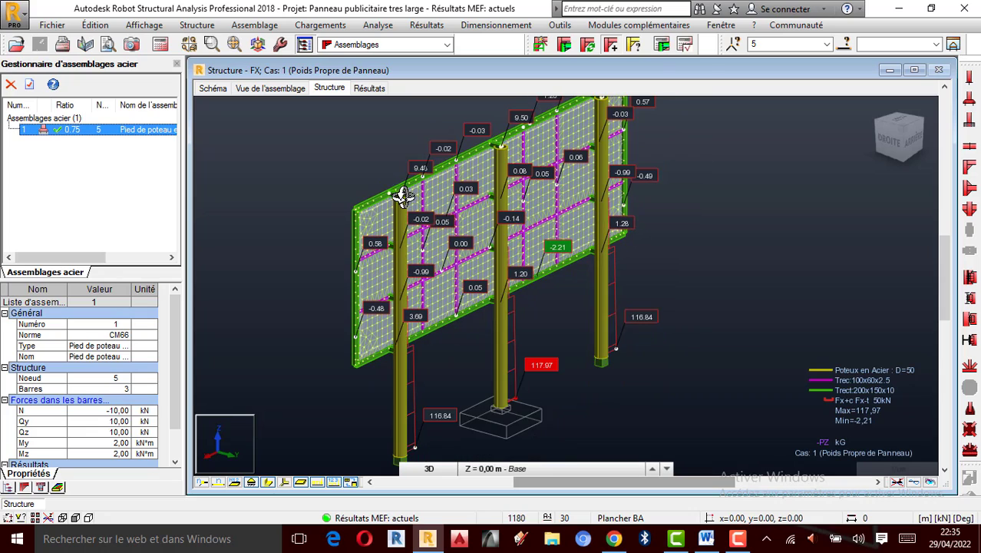
scroll(414, 345, "down", 2)
scroll(413, 367, "up", 2)
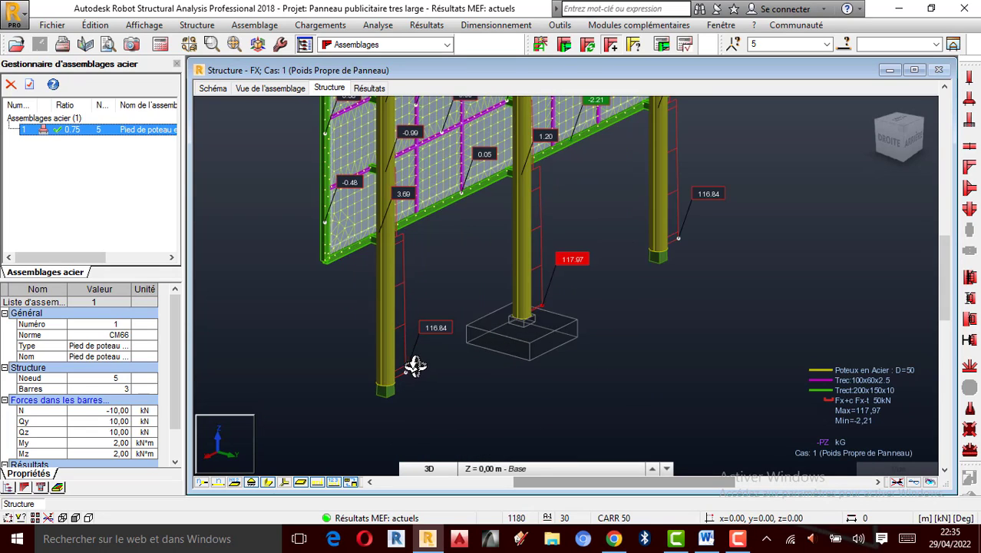
scroll(416, 367, "down", 1)
scroll(506, 229, "up", 3)
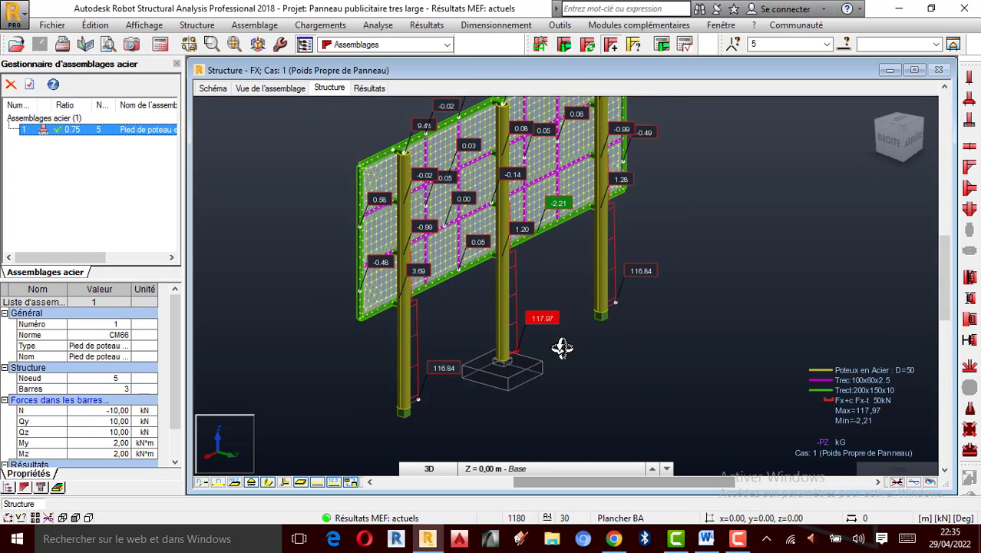
scroll(526, 298, "down", 1)
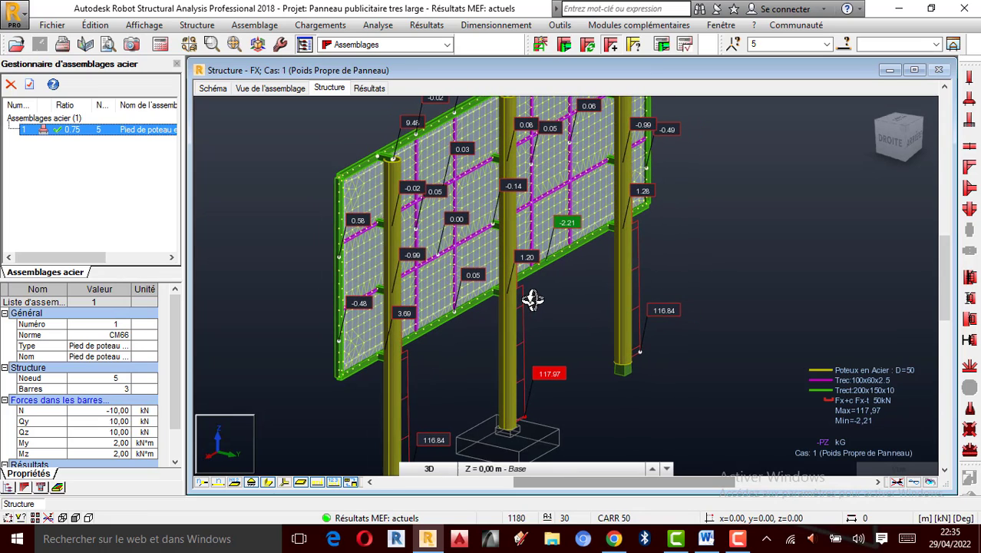
scroll(522, 296, "down", 1)
scroll(510, 238, "up", 1)
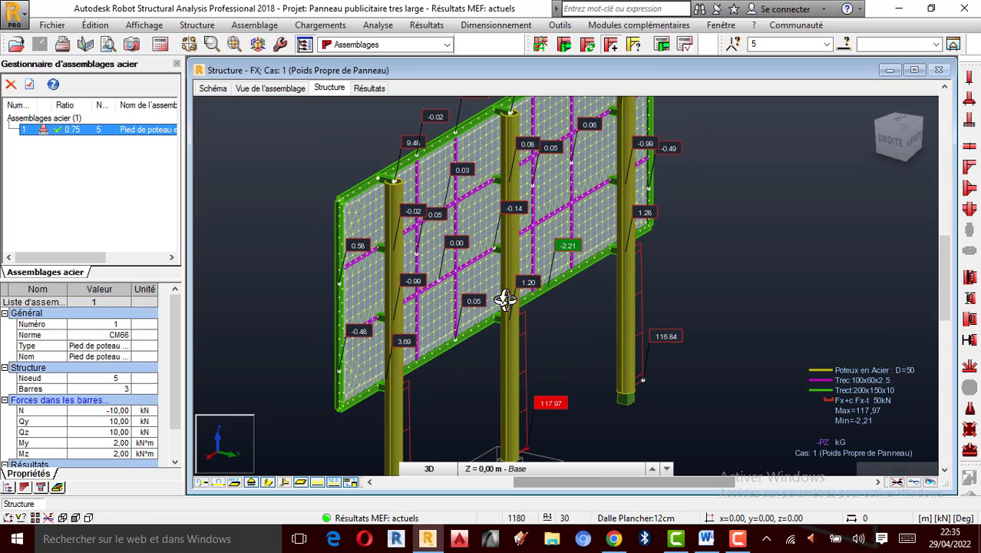
- Orbit and zoom around the whole billboard to examine the panel, its beams and the column tops
scroll(515, 322, "up", 1)
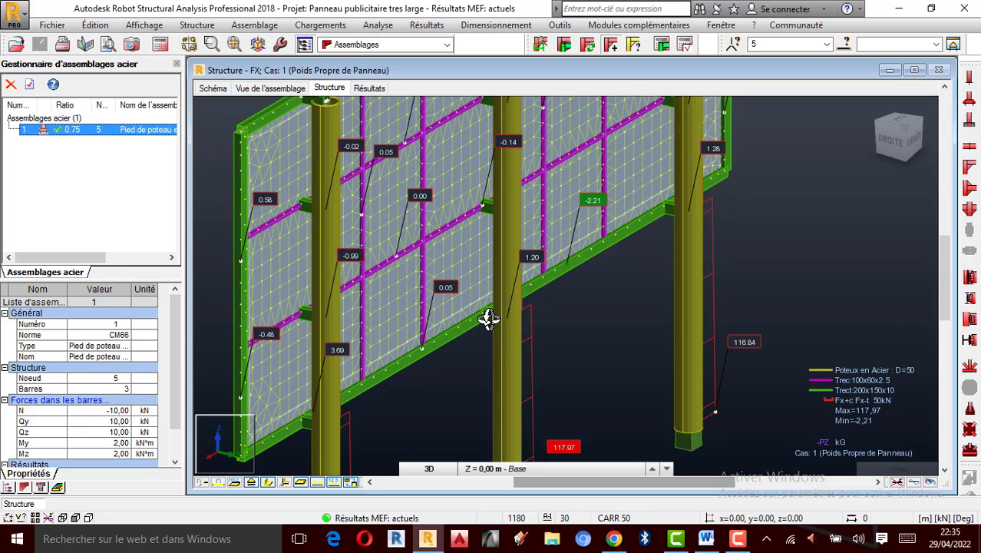
scroll(487, 315, "up", 1)
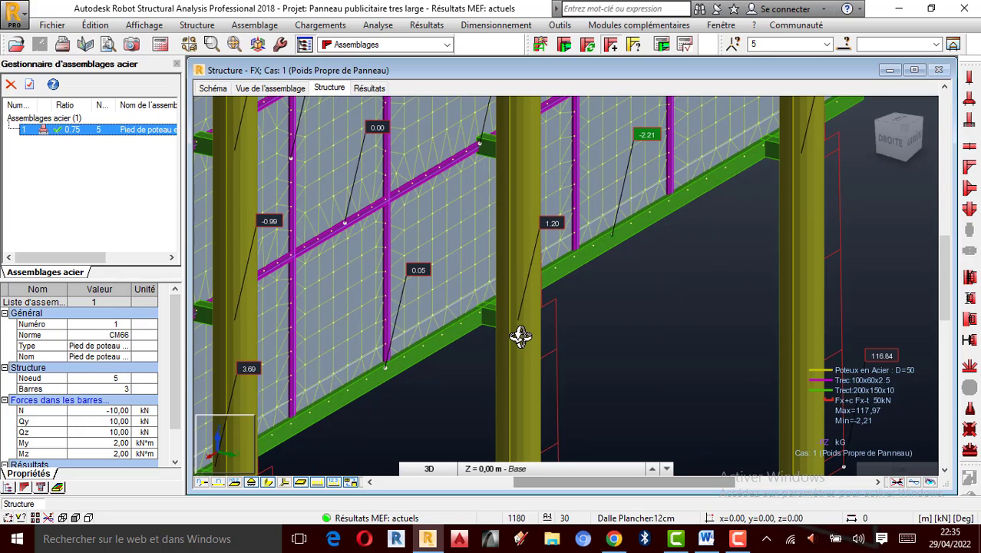
scroll(515, 326, "down", 1)
scroll(522, 315, "down", 1)
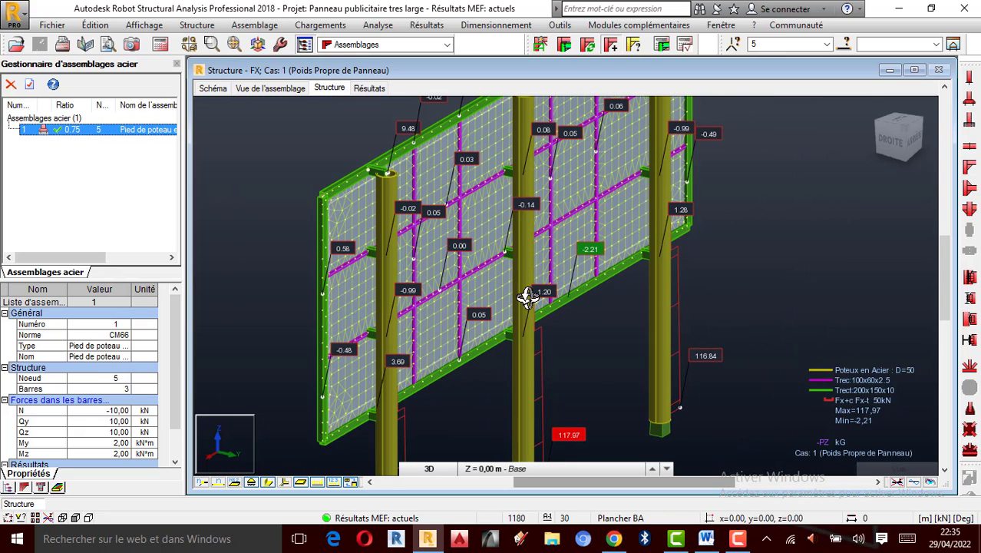
scroll(526, 285, "down", 1)
scroll(520, 159, "up", 1)
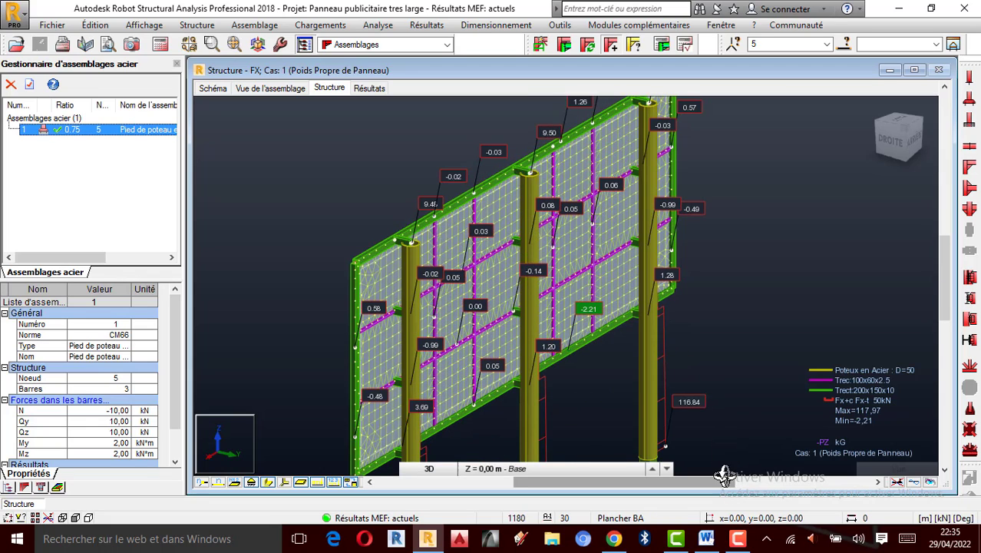
left_click(738, 538)
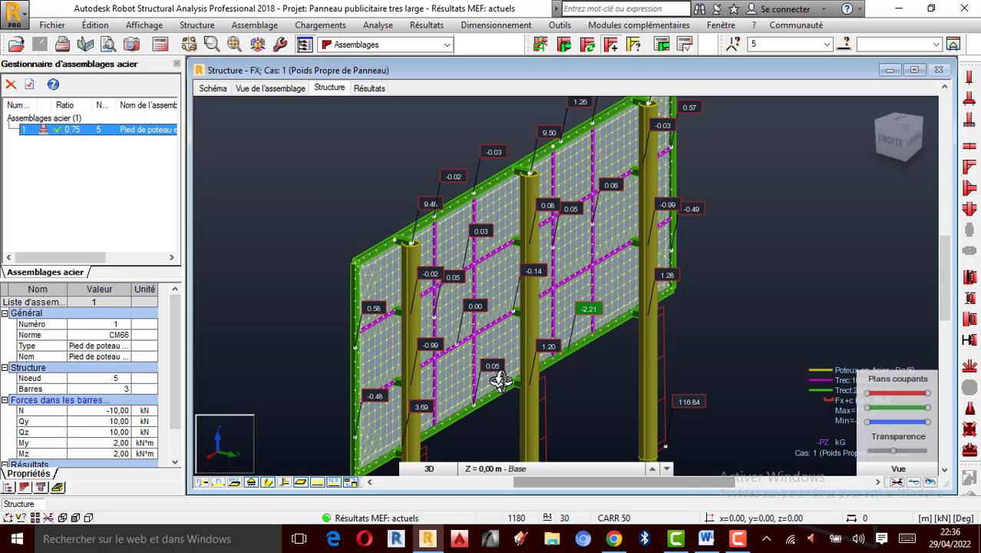
scroll(499, 379, "up", 1)
scroll(528, 321, "down", 1)
middle_click_drag(596, 288, 519, 226, "shift")
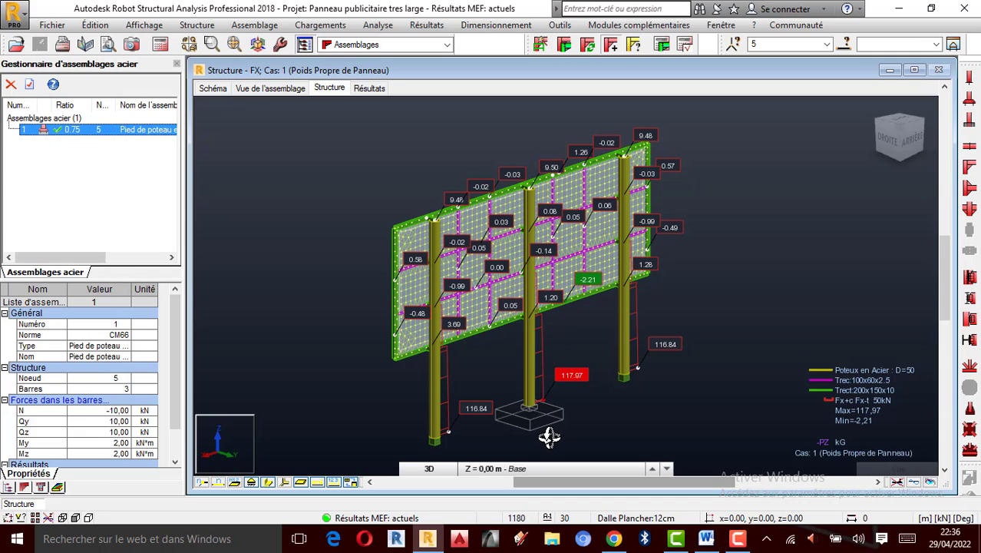
scroll(620, 390, "up", 1)
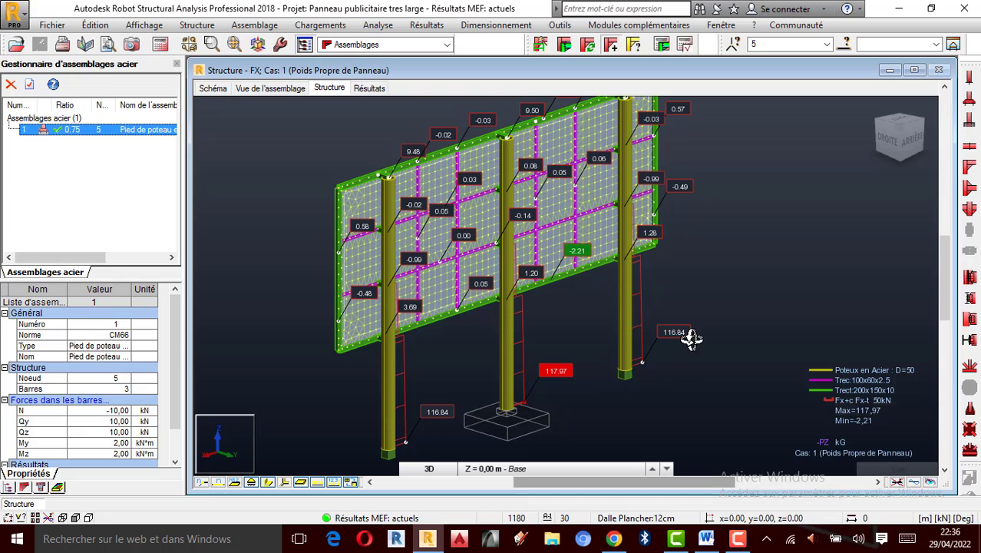
left_click_drag(690, 335, 674, 300)
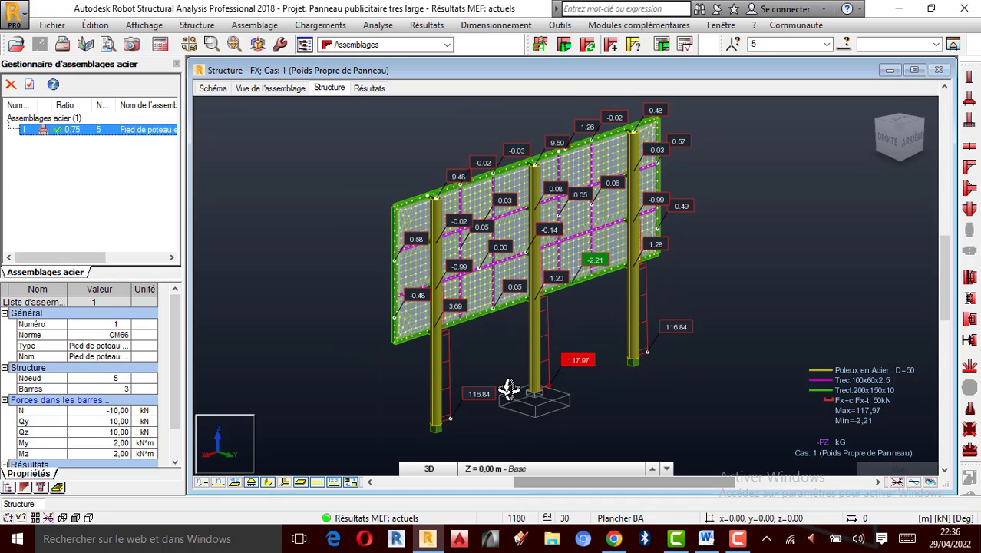
left_click_drag(633, 329, 537, 328)
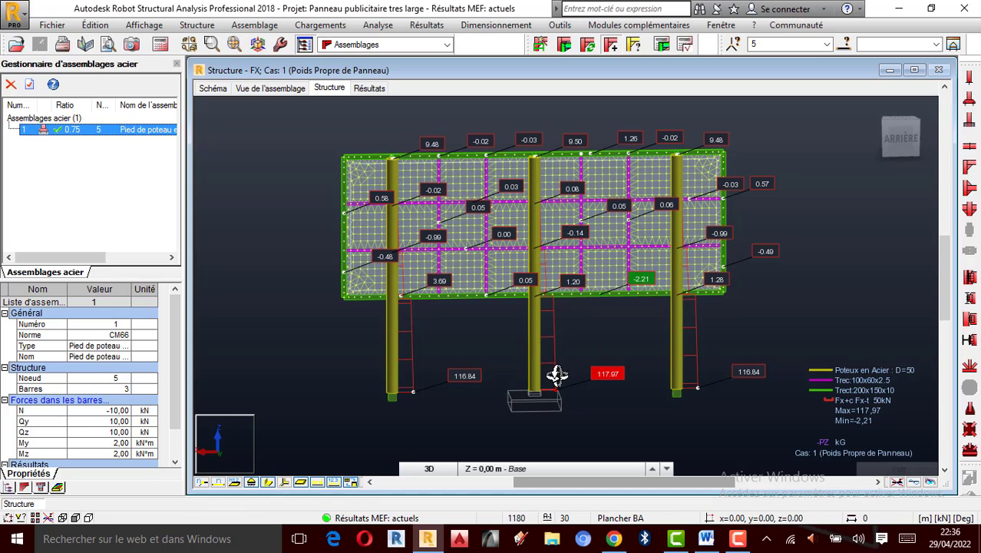
left_click_drag(556, 373, 622, 383)
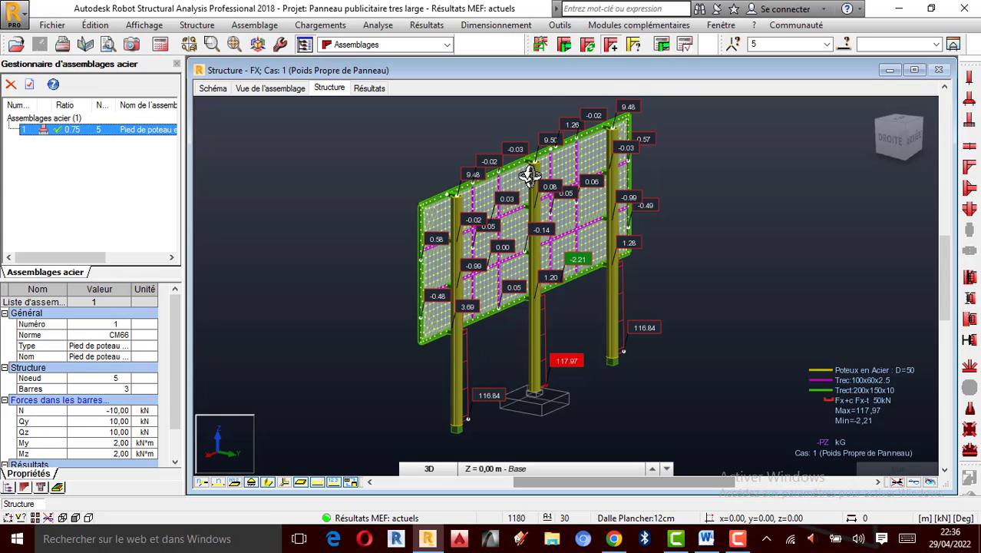
scroll(530, 298, "up", 1)
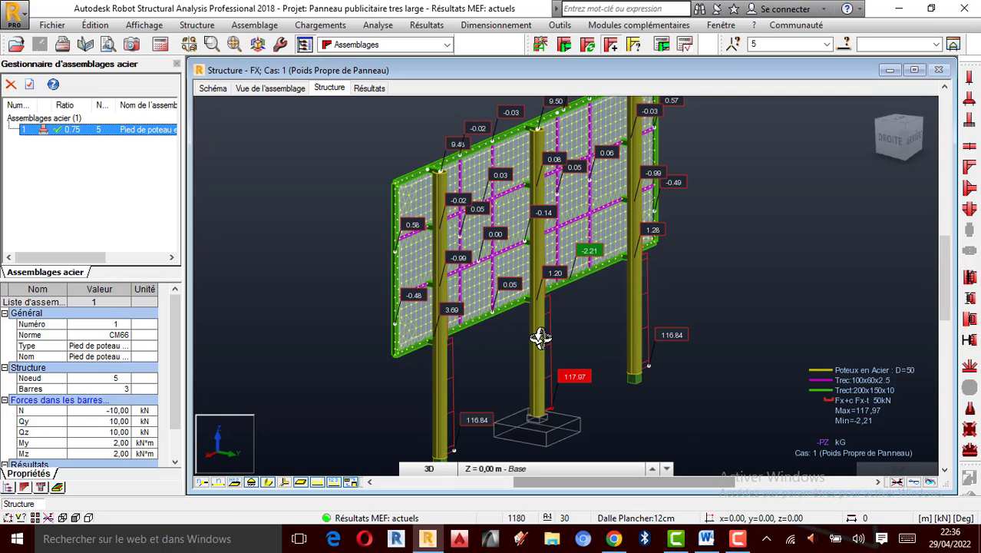
scroll(524, 299, "up", 2)
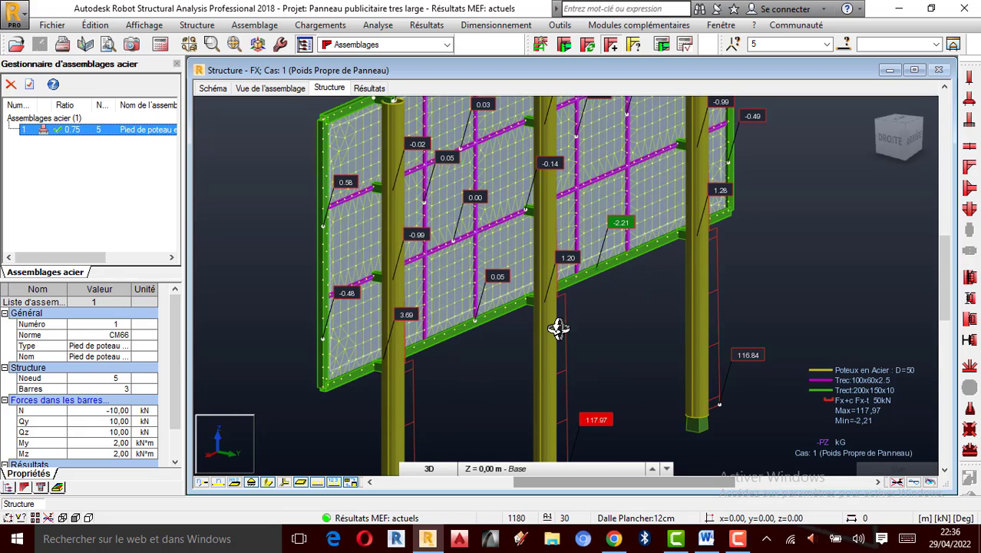
scroll(558, 226, "down", 1)
scroll(549, 321, "down", 1)
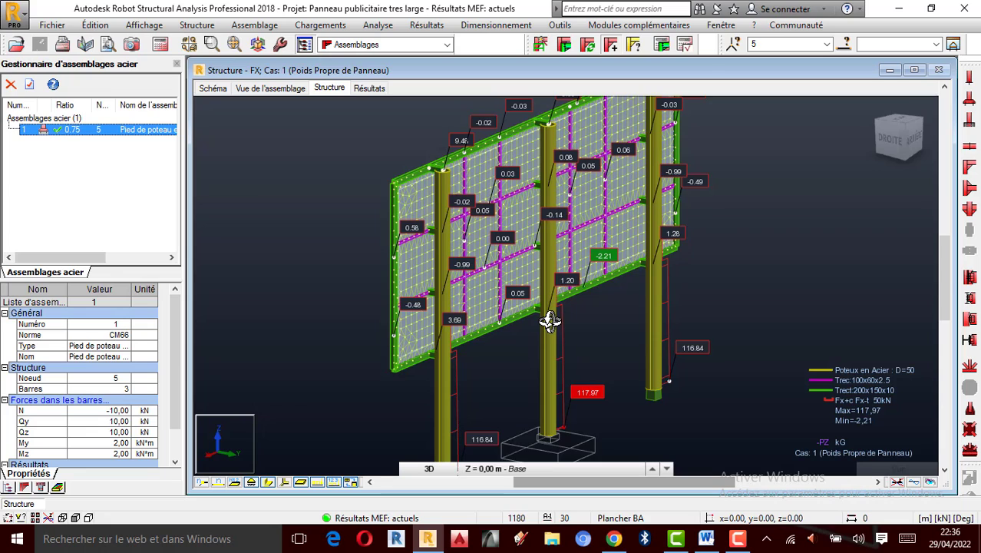
scroll(550, 321, "down", 1)
scroll(583, 161, "up", 1)
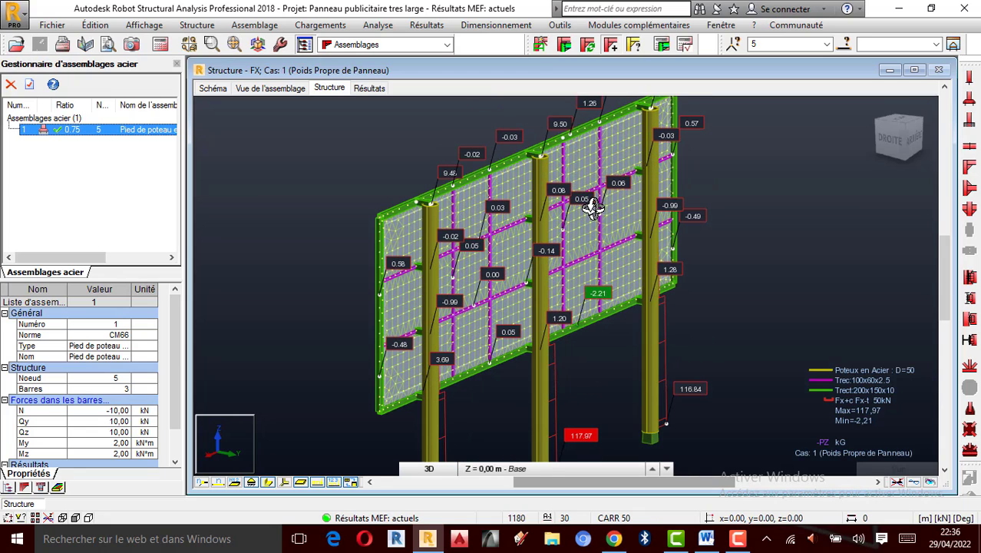
scroll(562, 165, "up", 3)
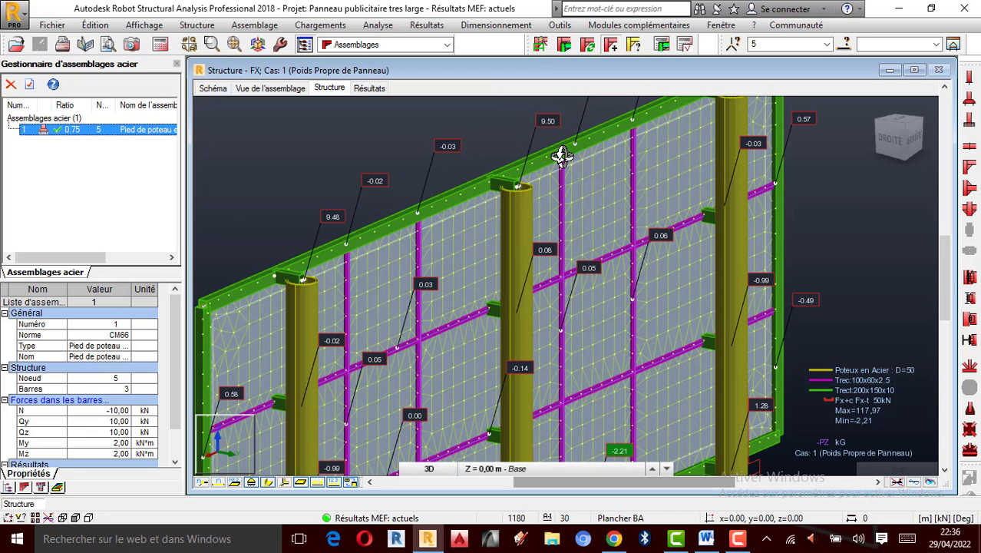
scroll(556, 163, "down", 3)
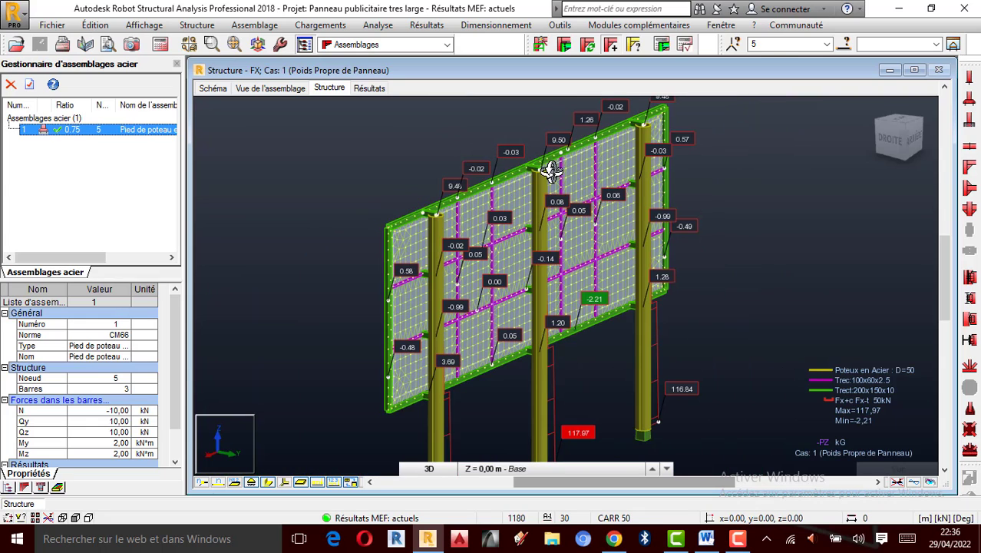
- Select the middle column and the top horizontal beam at their junction and create a new connection for them
right_click(672, 197)
left_click(698, 203)
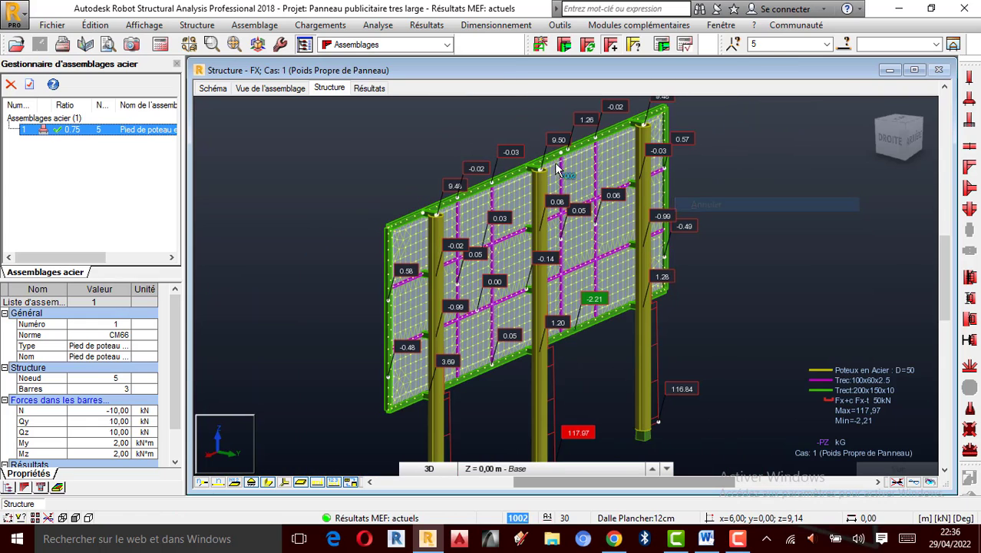
scroll(557, 167, "up", 2)
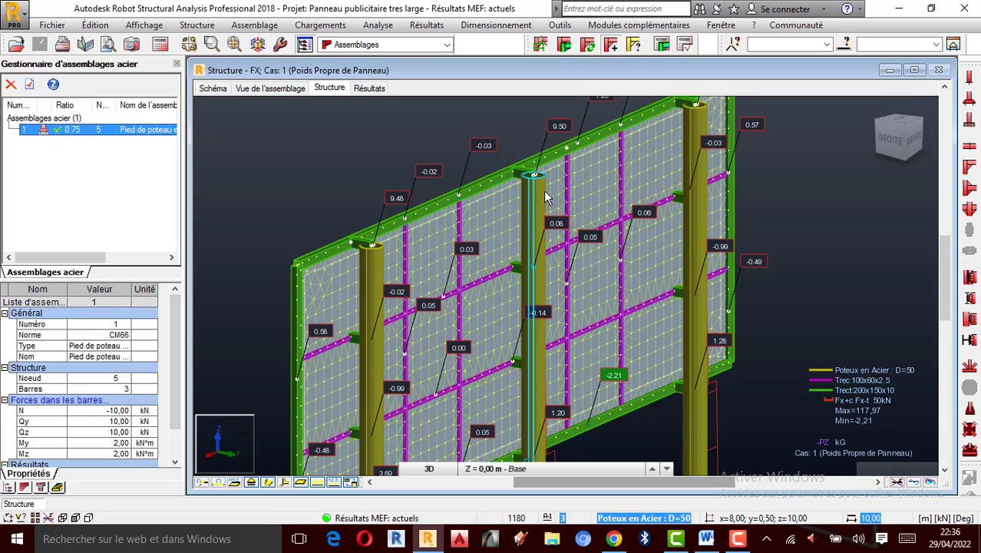
scroll(534, 169, "up", 1)
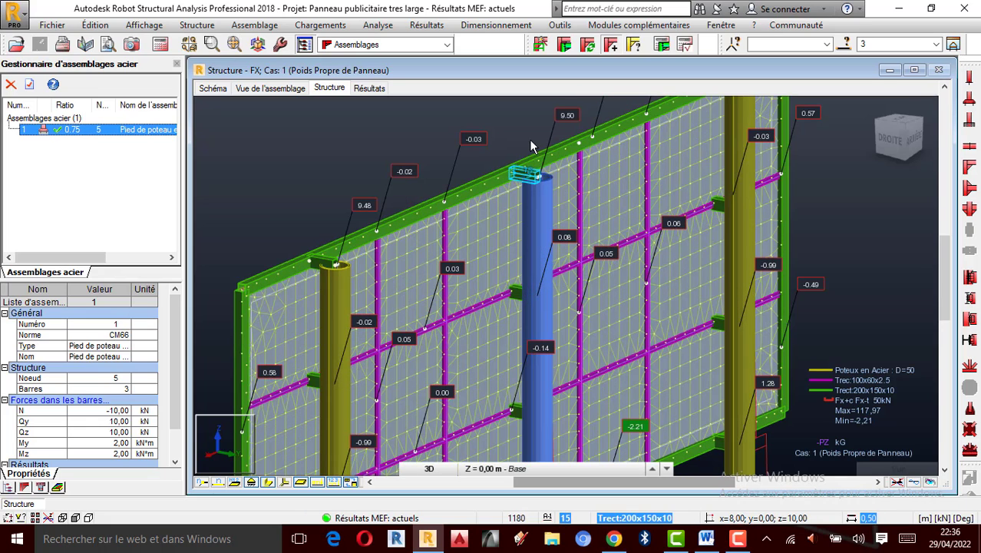
scroll(534, 206, "up", 1)
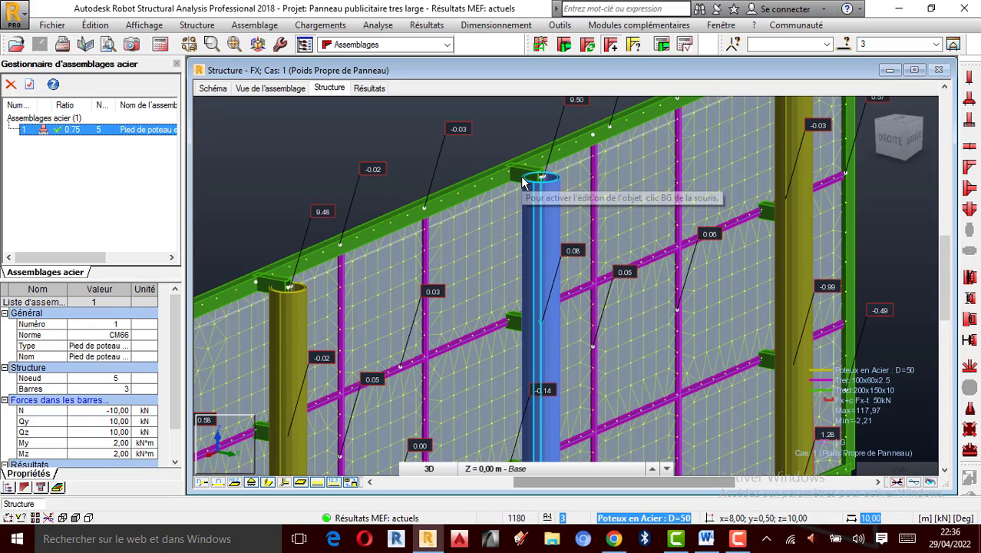
left_click(517, 178, "ctrl")
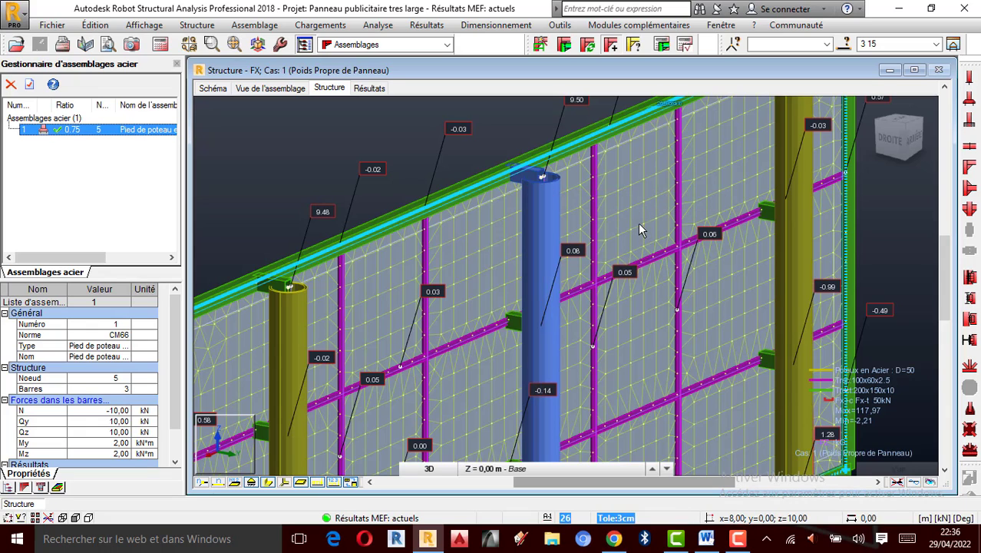
scroll(533, 169, "up", 1)
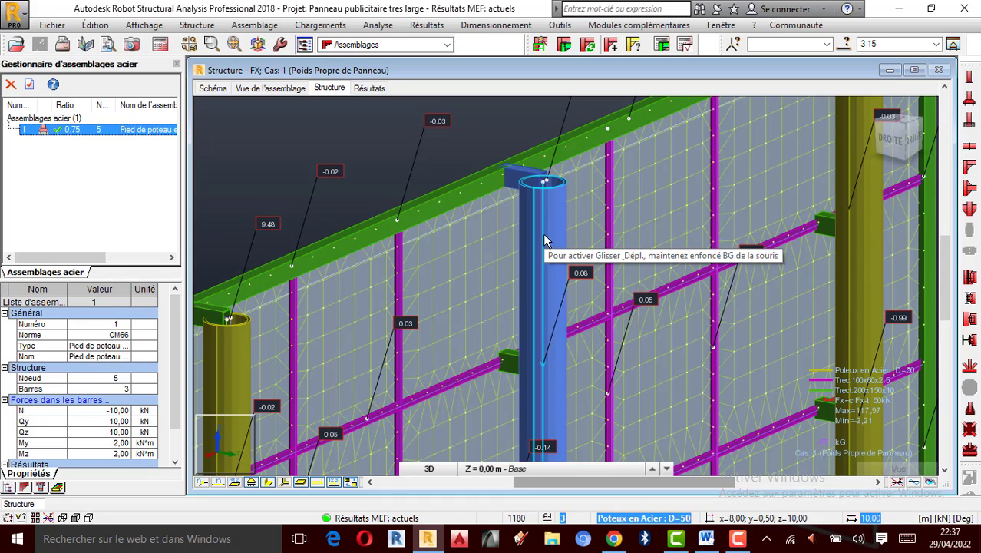
scroll(528, 170, "up", 1)
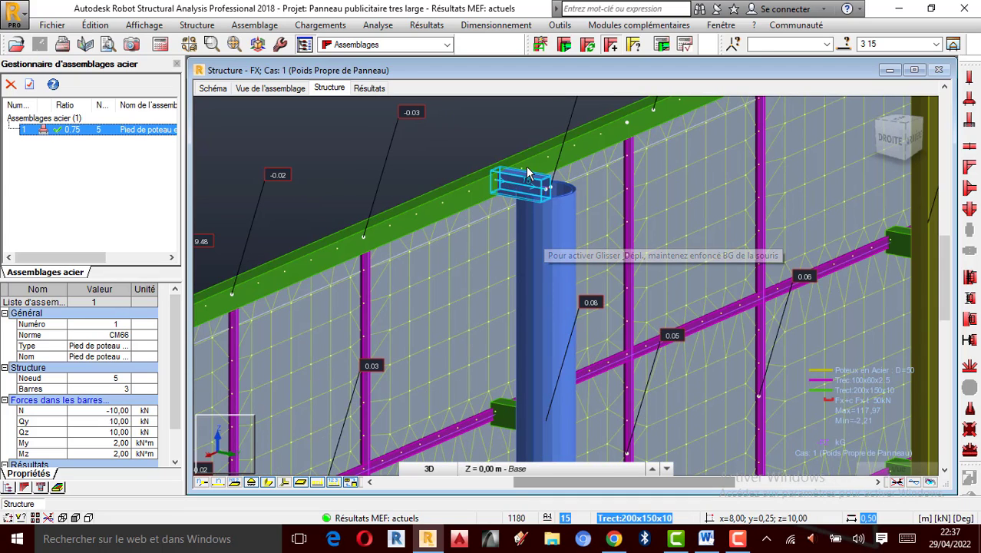
scroll(512, 193, "up", 1)
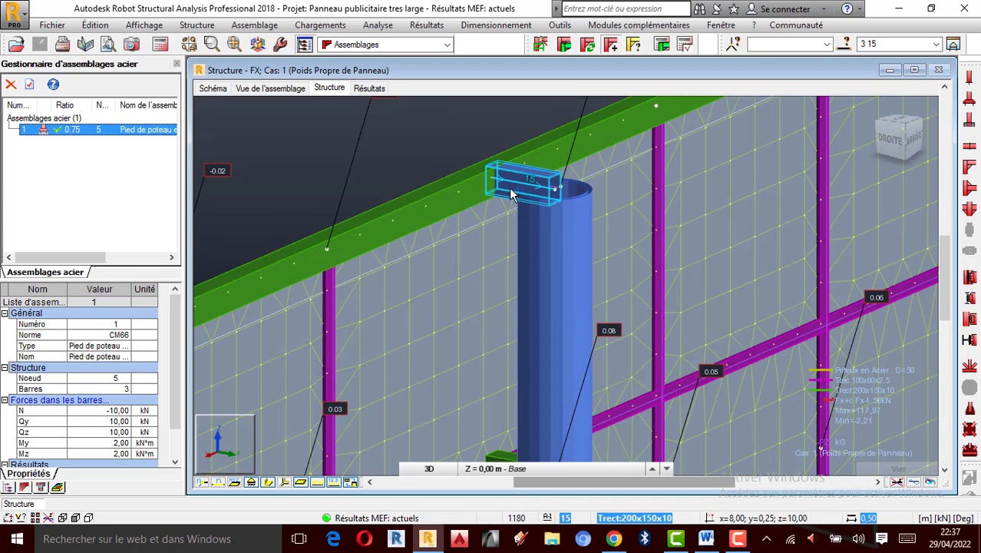
scroll(547, 198, "down", 1)
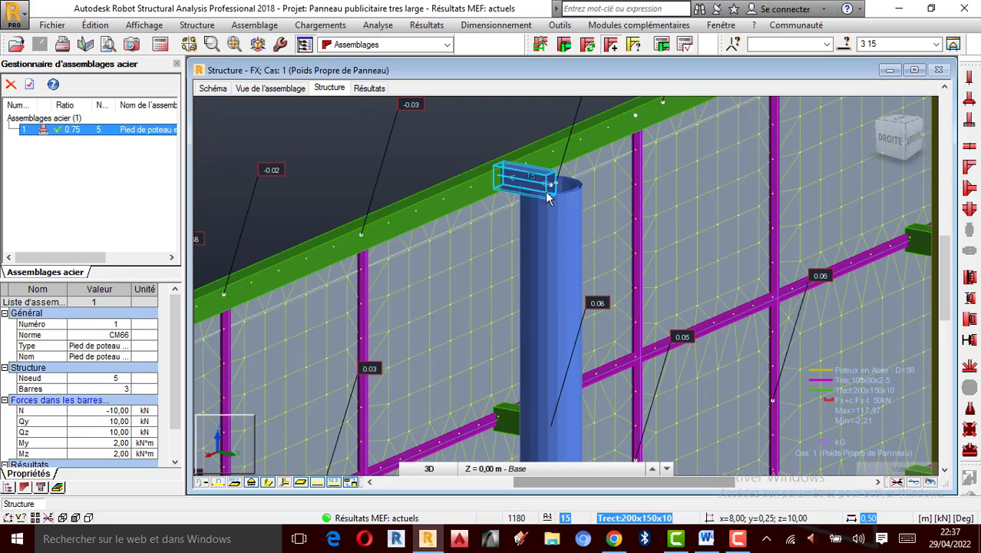
scroll(566, 196, "down", 1)
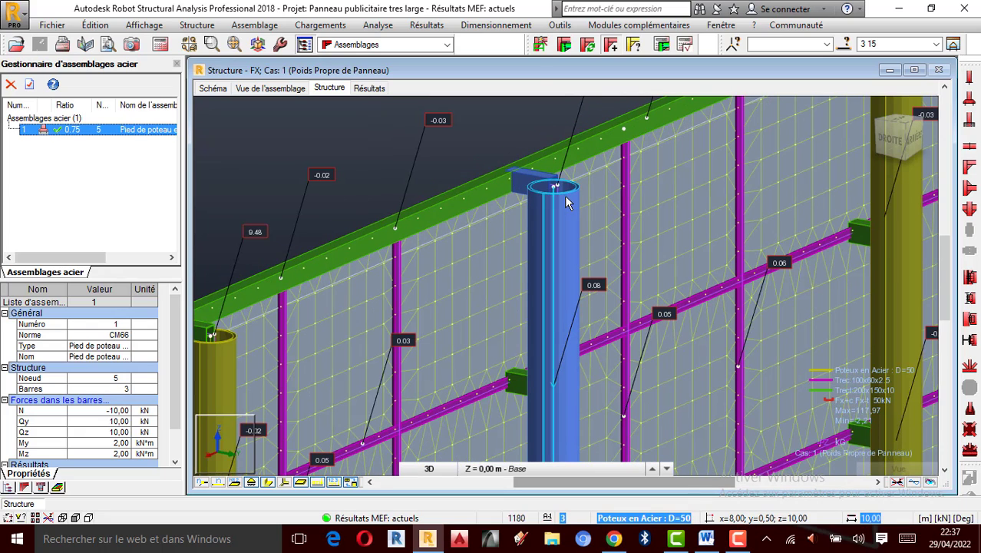
left_click(541, 46)
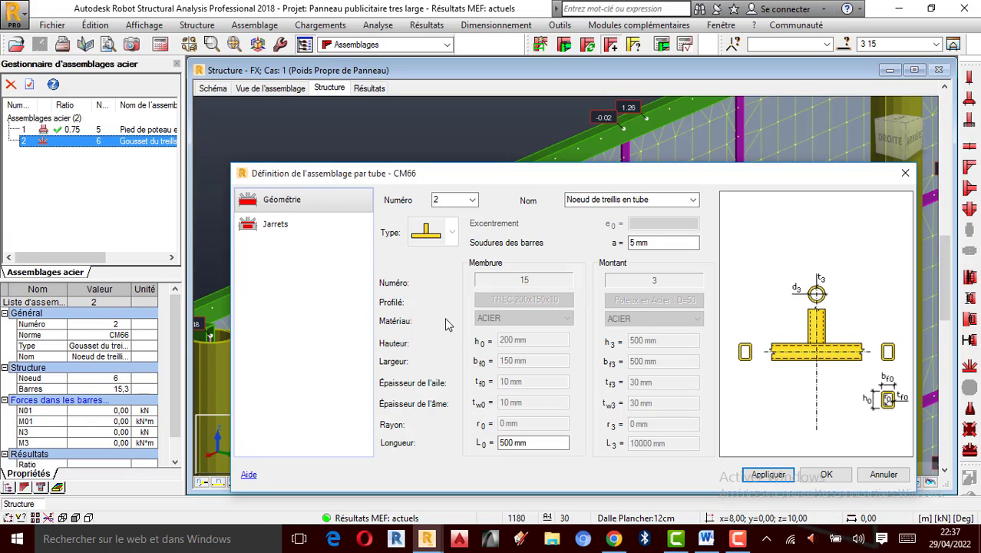
- Keep connection number 2 named Noeud de treillis en tube and set the bar weld thickness to 10 mm
left_click(471, 200)
left_click(451, 222)
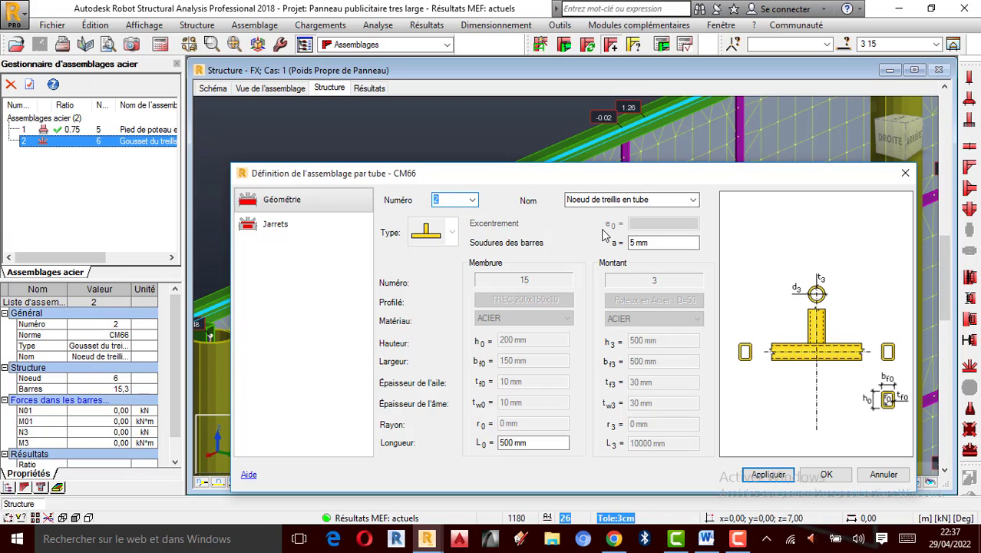
left_click(693, 200)
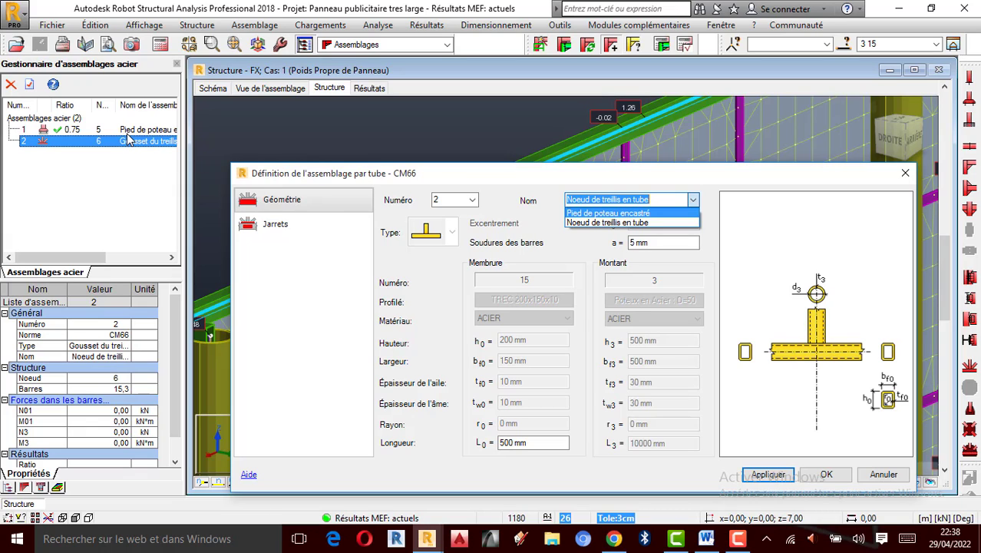
left_click(584, 223)
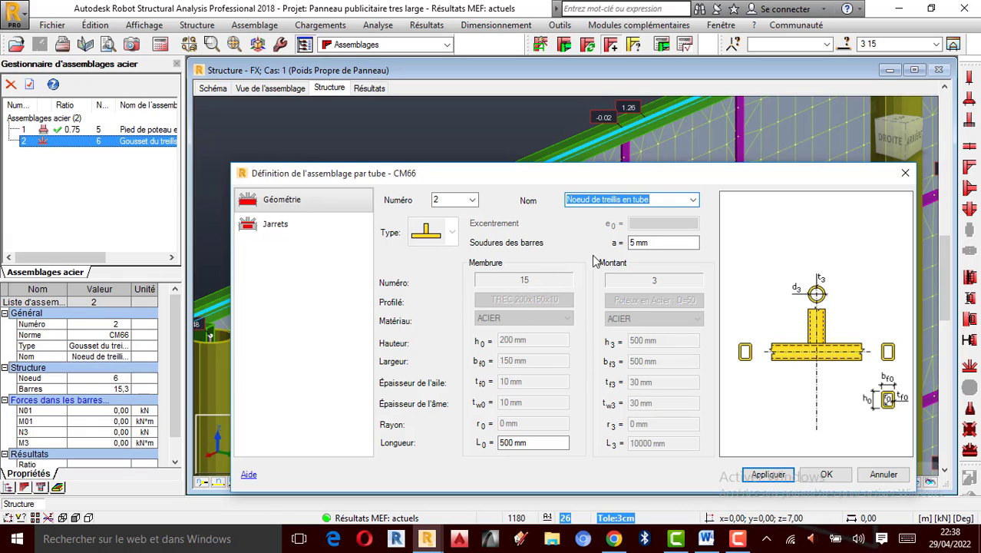
left_click(636, 244)
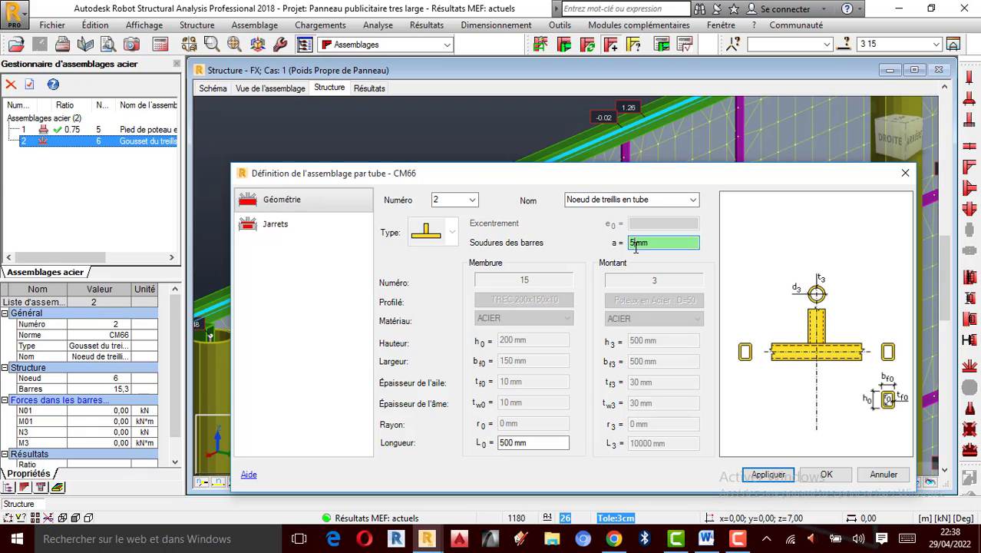
key("BackSpace")
type("10")
- Enable the vertical gusset stiffener on the gussets page and set its width to 200 mm and length to 500 mm
left_click(283, 231)
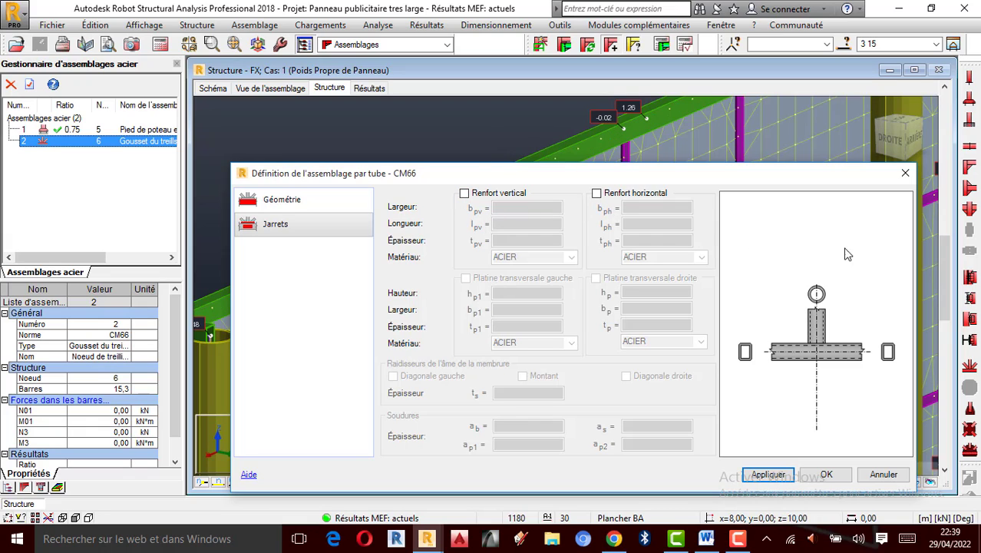
left_click(465, 194)
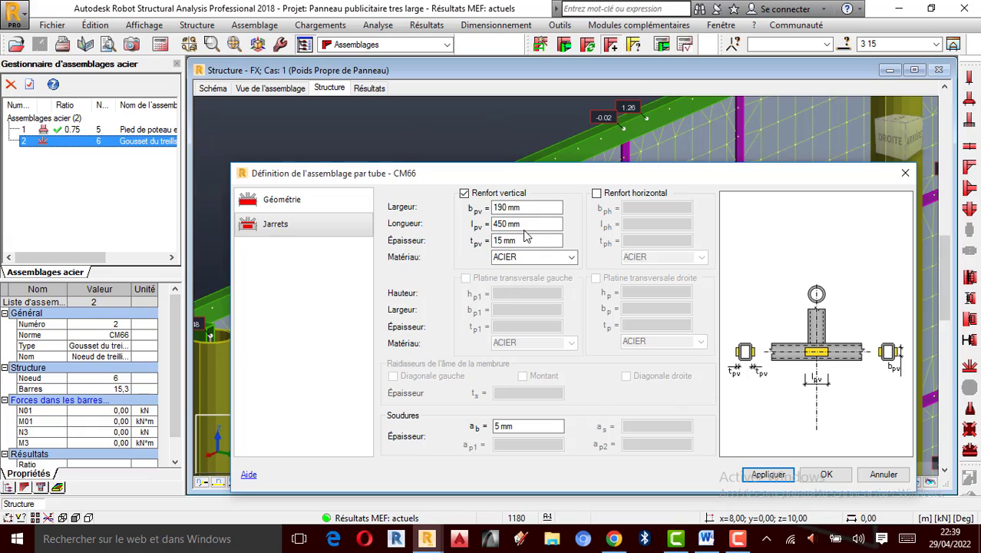
left_click(508, 208)
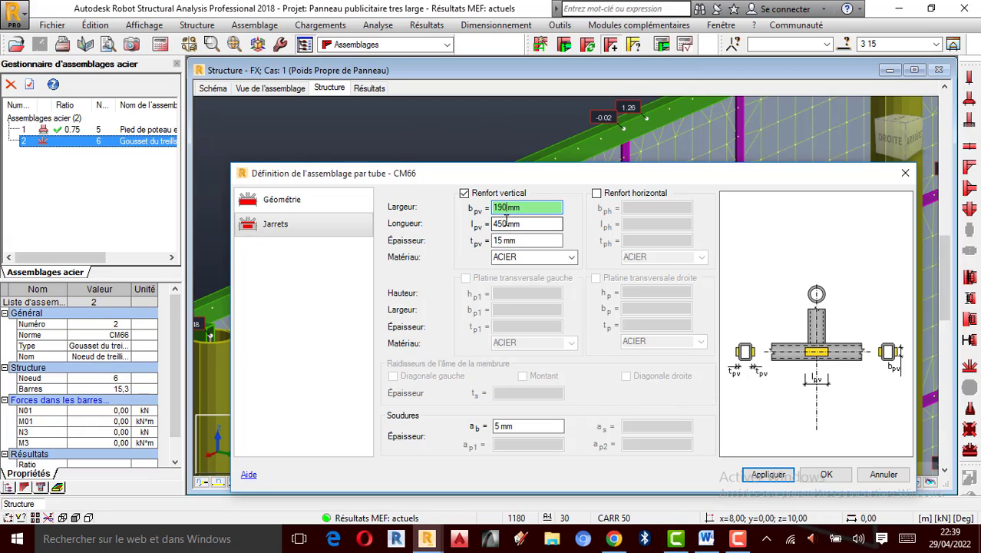
type("1")
key("BackSpace")
type("200")
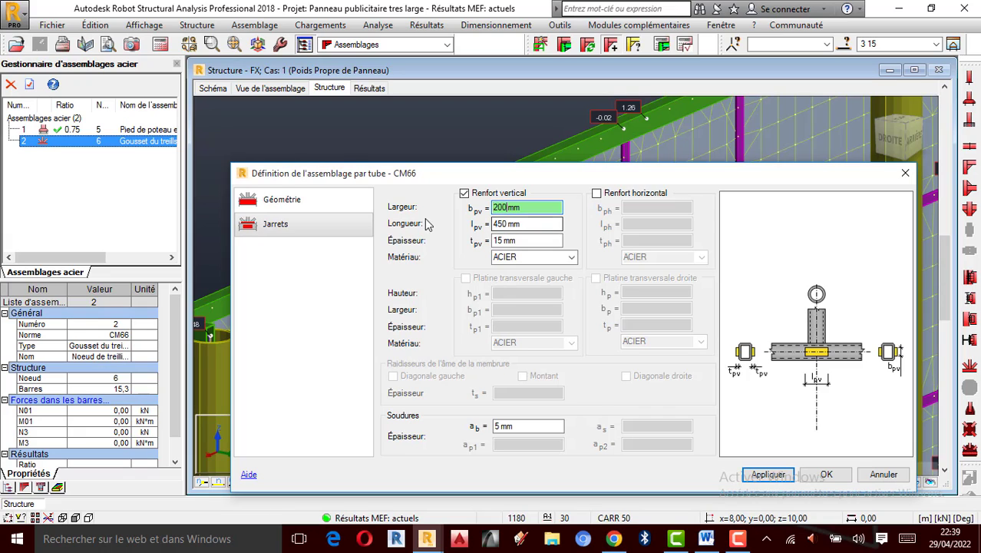
left_click(506, 223)
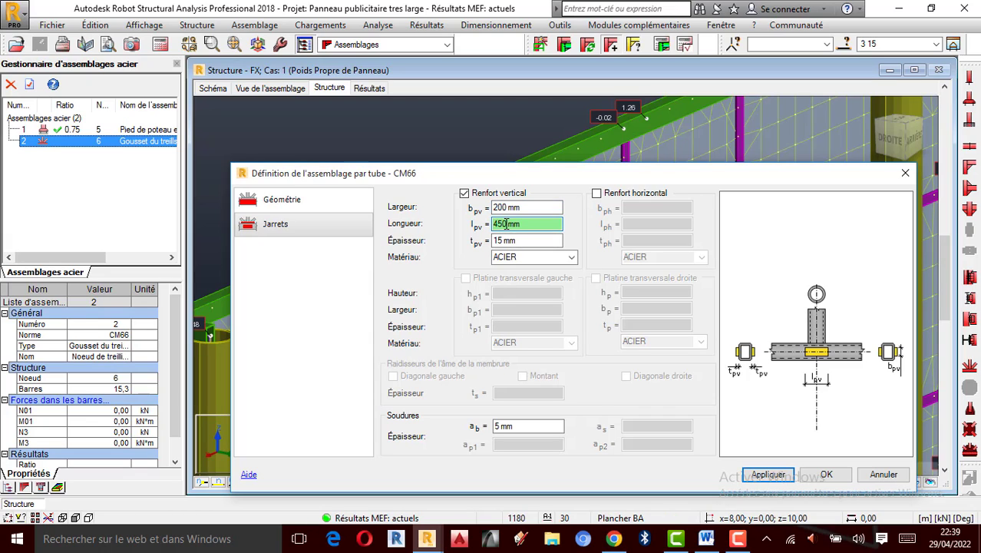
key("BackSpace")
key("BackSpace")
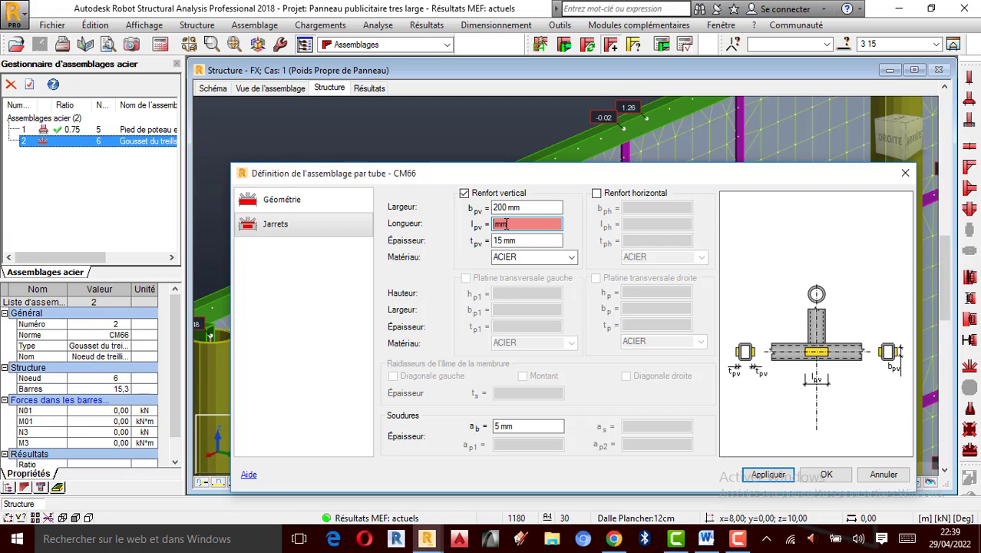
type("500")
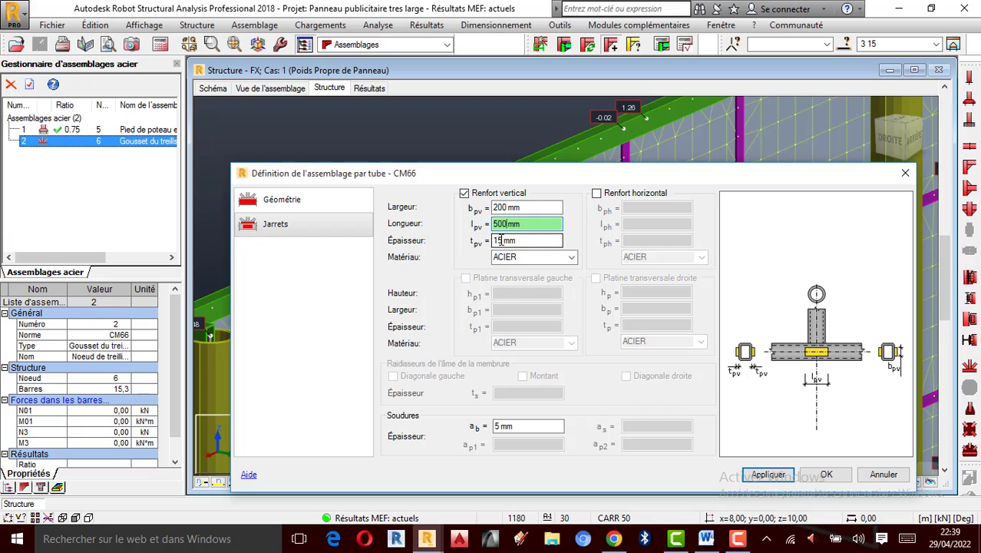
- Set the vertical stiffener's thickness to 20 mm and keep its material as ACIER
double_click(498, 240)
key("BackSpace")
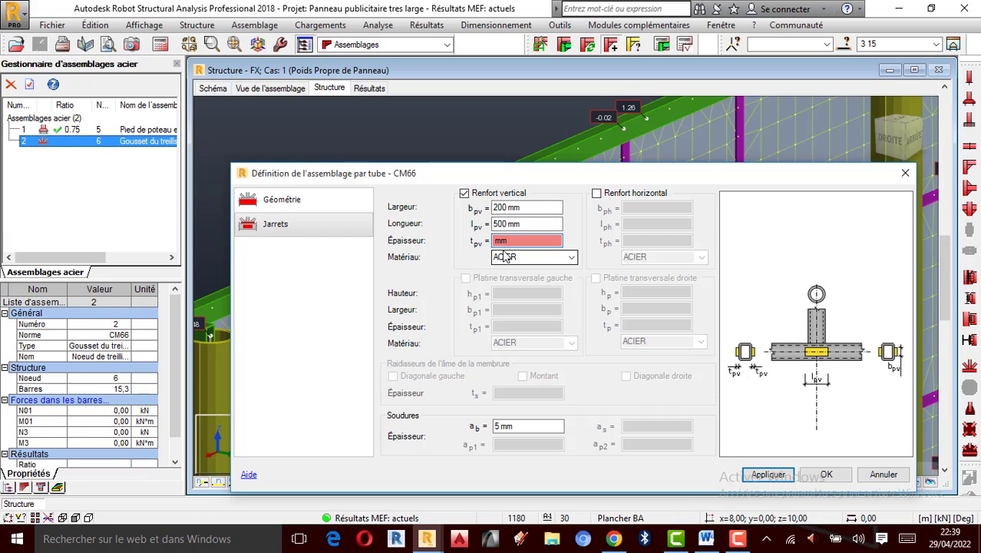
type("20")
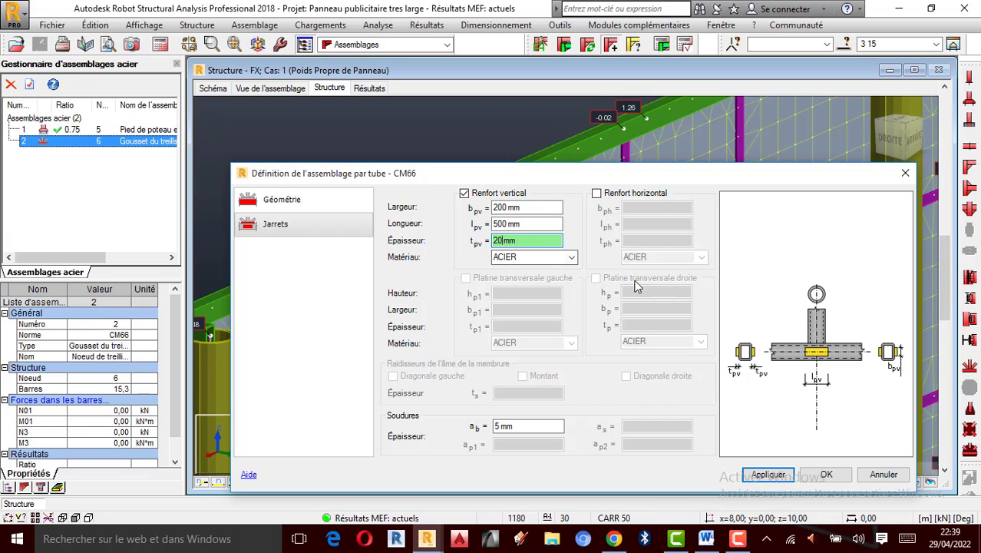
left_click(576, 260)
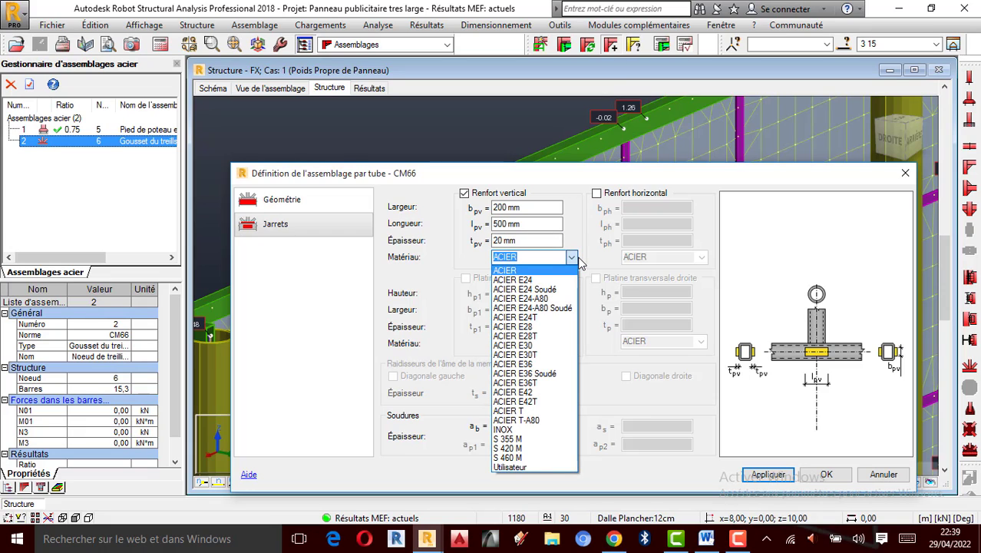
left_click(515, 271)
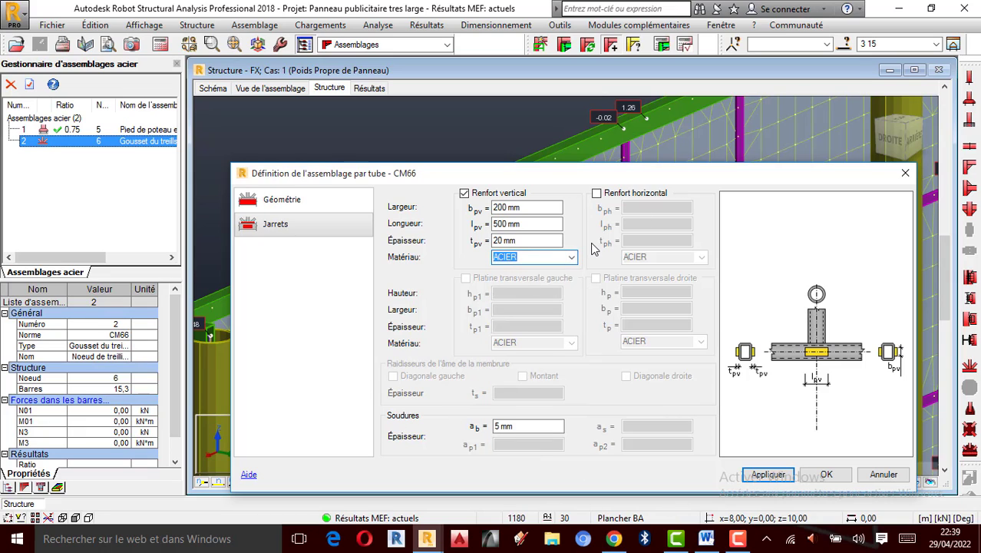
- Enable the horizontal stiffener with width 200 mm, length 500 mm, thickness 20 mm and ACIER material
left_click(597, 193)
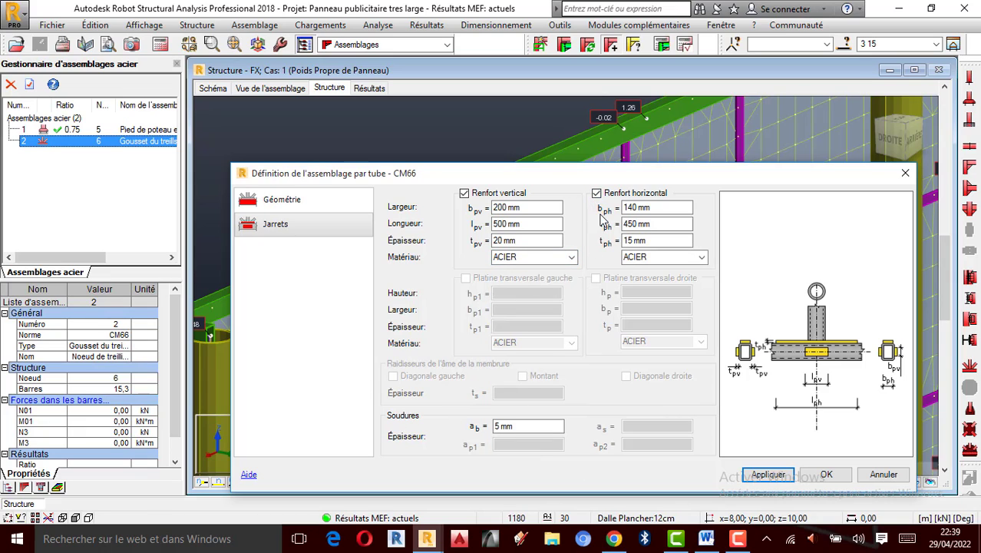
double_click(629, 207)
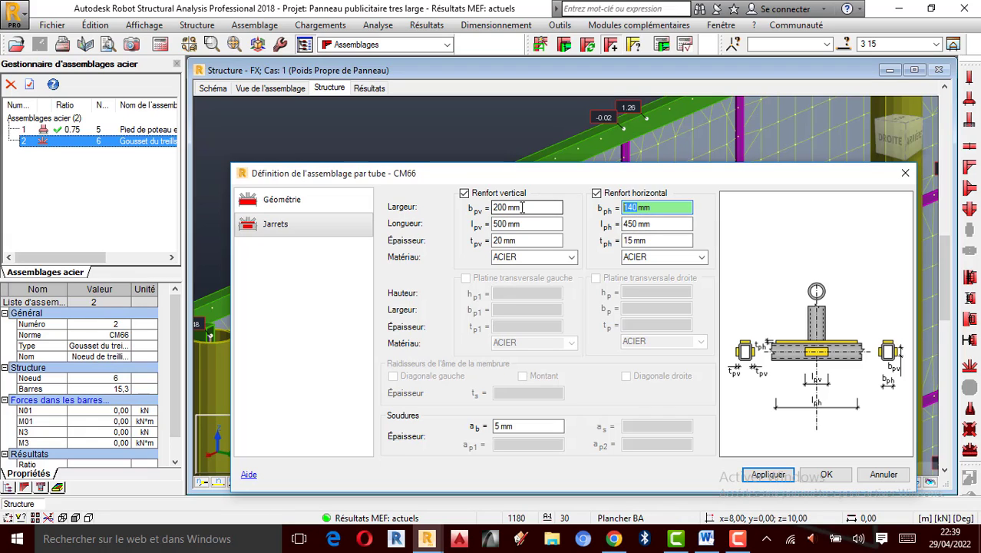
type("200")
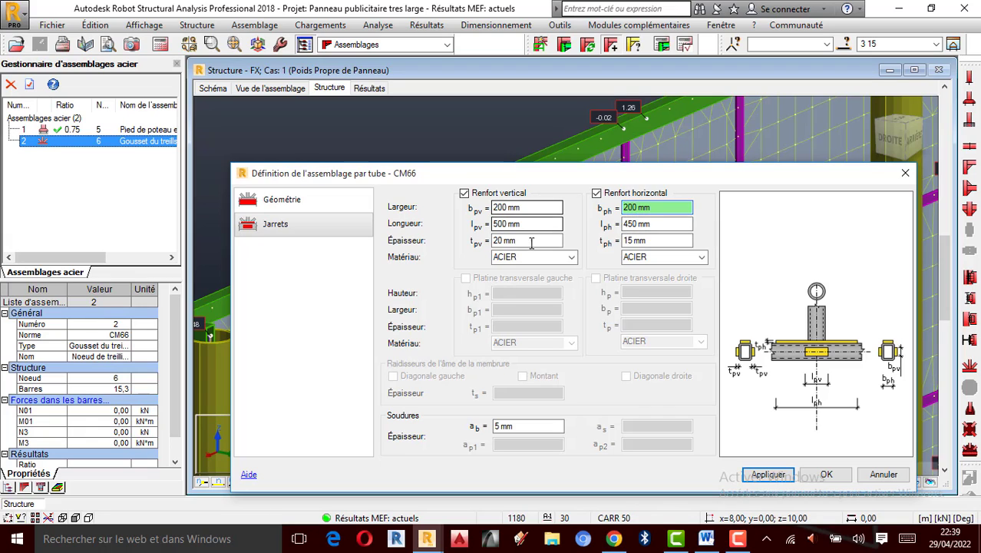
key("Tab")
type("500")
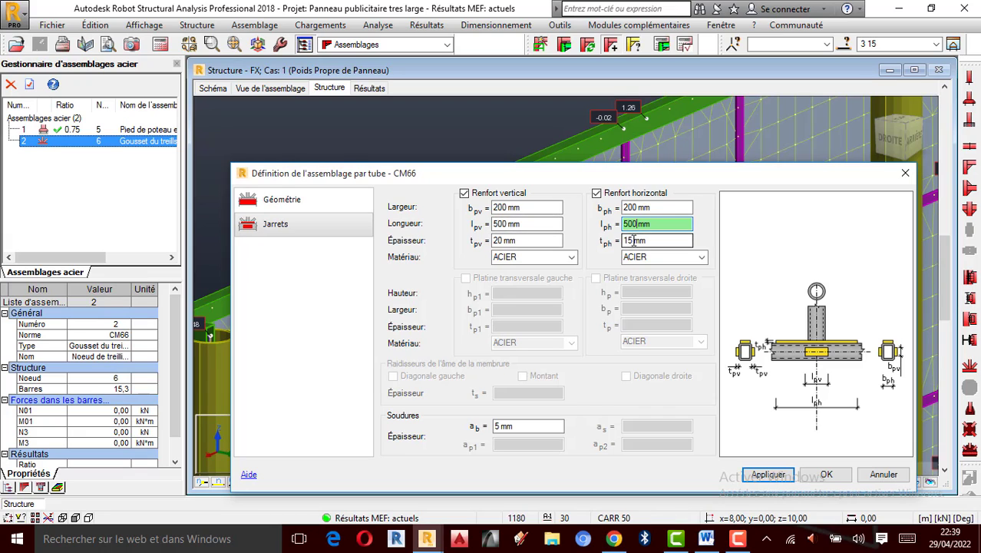
key("Tab")
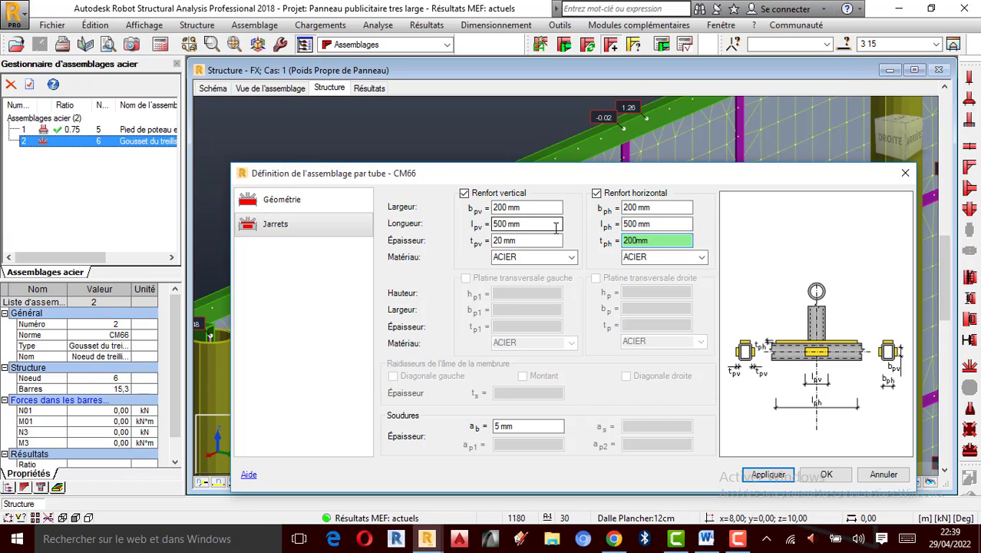
left_click(702, 256)
left_click(701, 256)
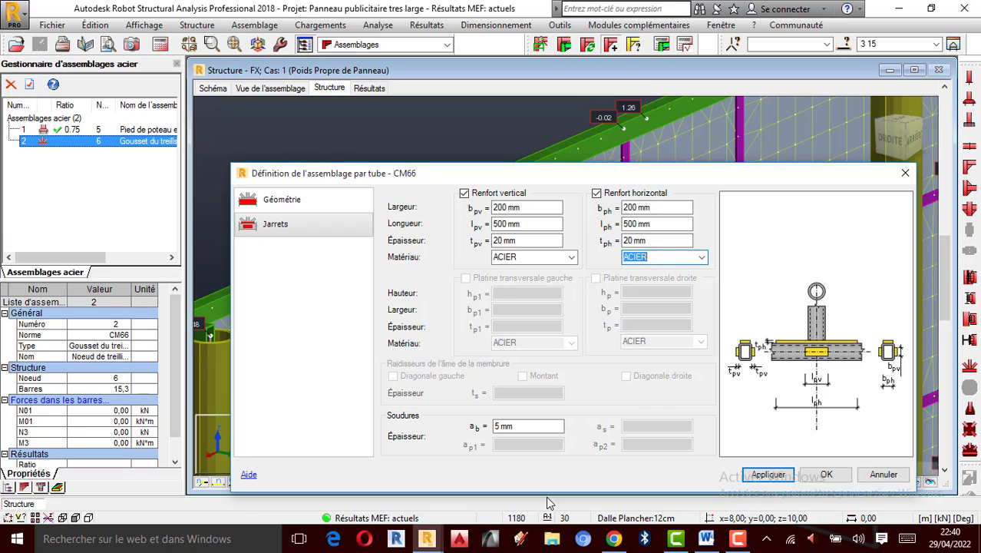
- Set the stiffener weld thickness ab to 10 mm and confirm the connection definition
double_click(497, 426)
type("1")
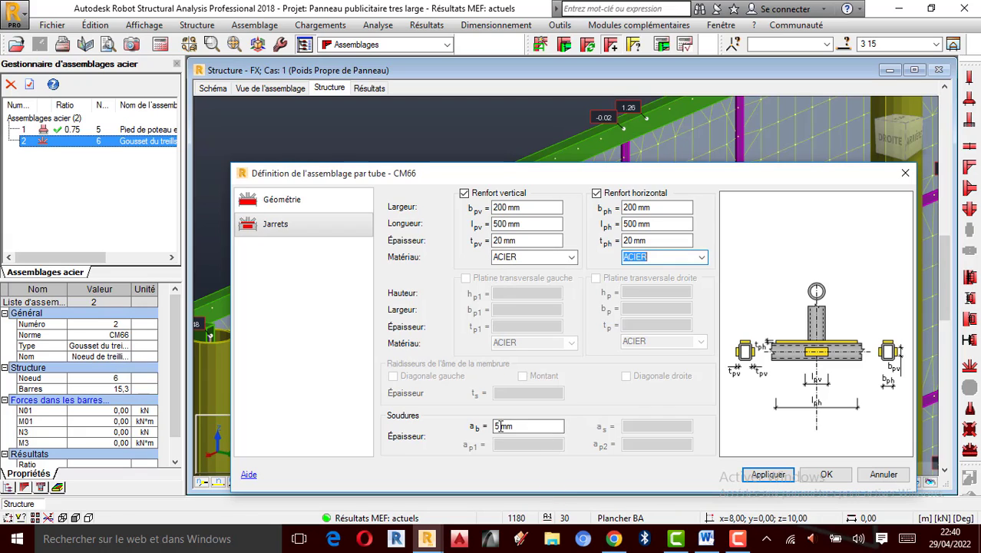
type("0")
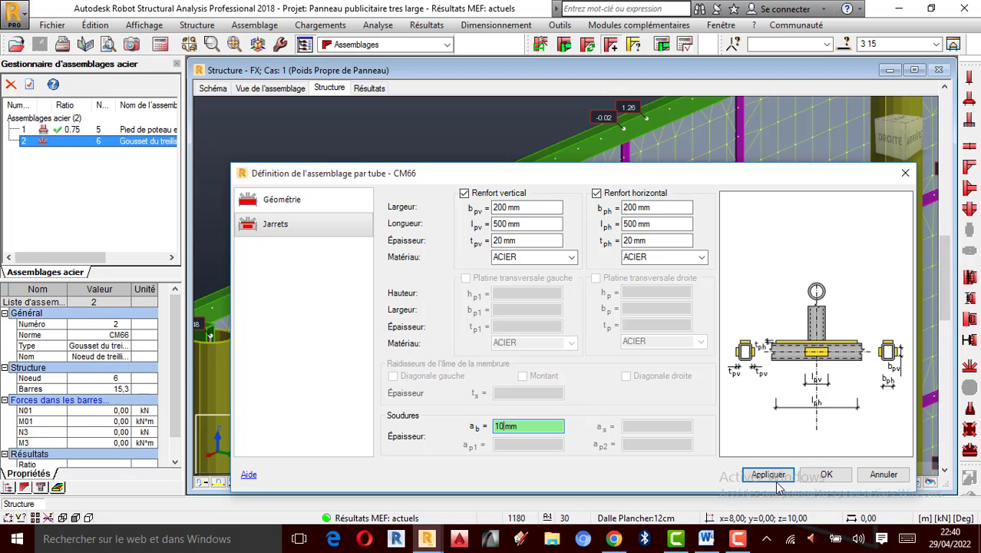
left_click(826, 475)
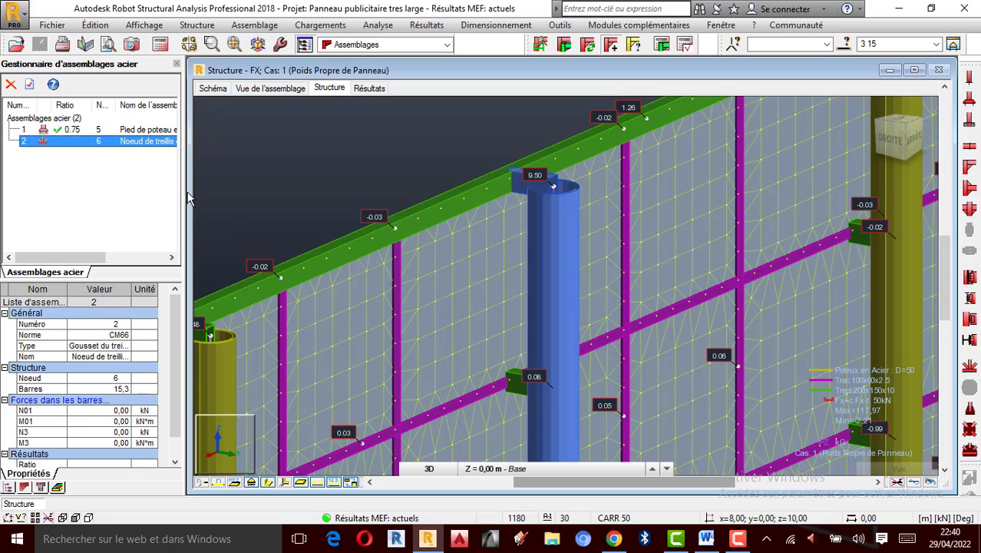
- Reopen connection 2's tube connection definition, review its geometry and gusset pages, and apply it
double_click(75, 145)
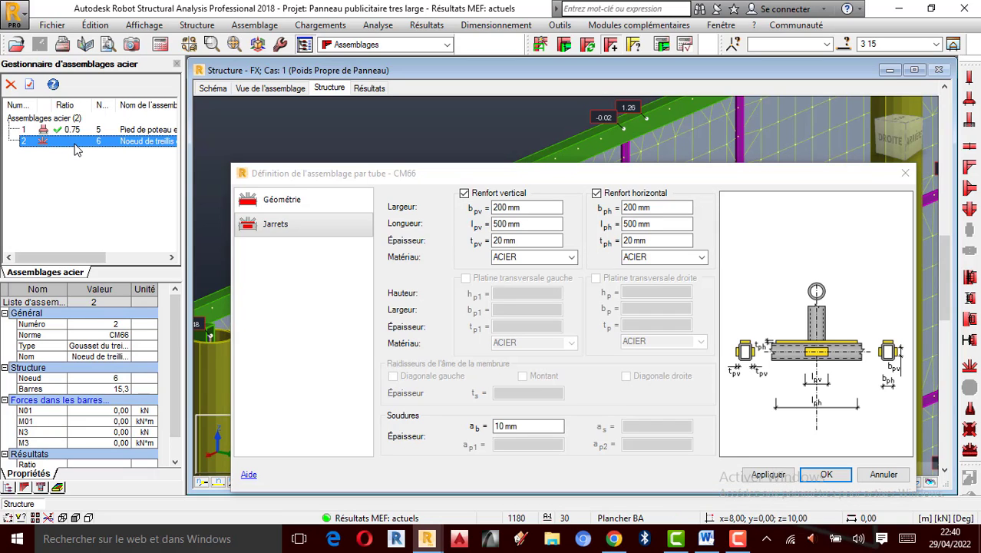
left_click(273, 201)
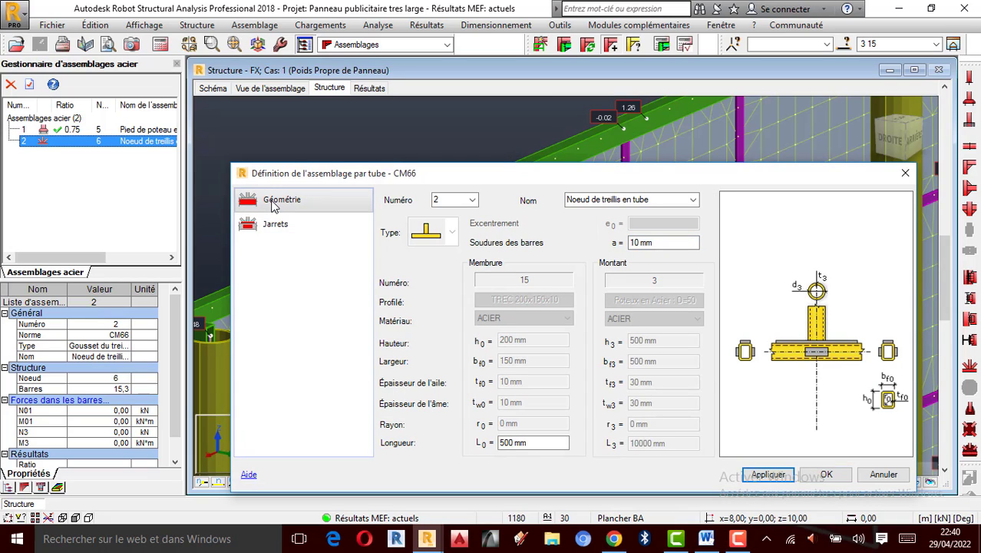
left_click(288, 228)
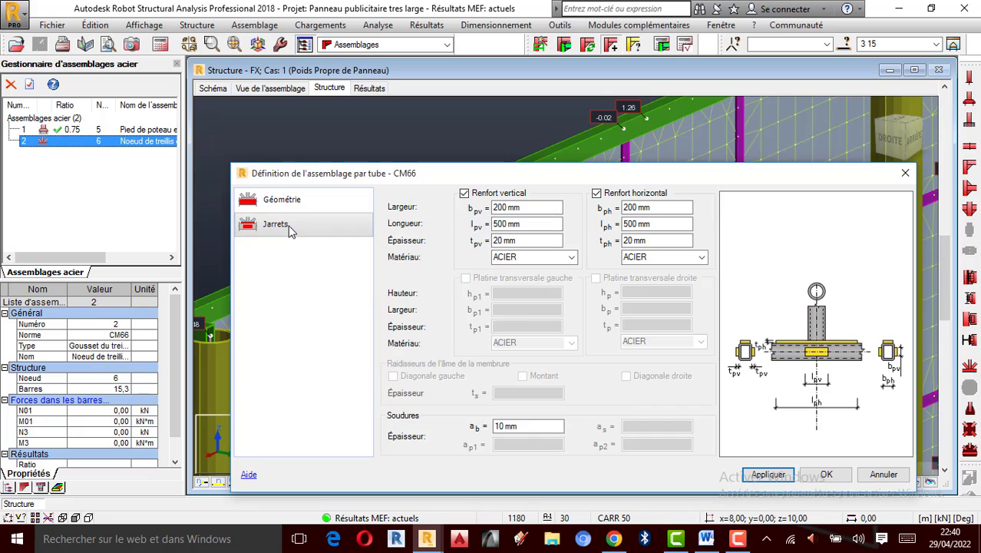
left_click(775, 478)
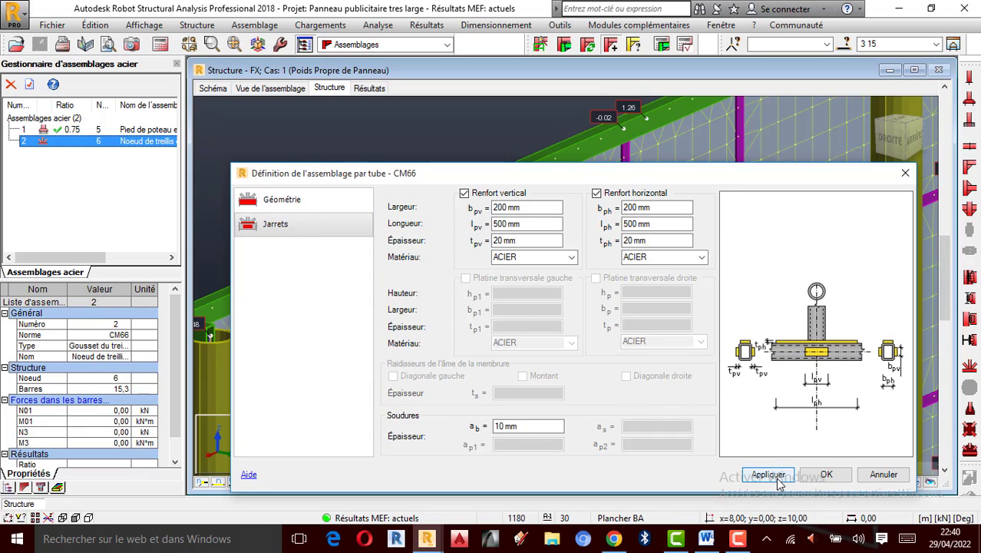
- Open the connection view, move the definition dialog aside, and zoom and orbit to examine the 3D connection
left_click(281, 90)
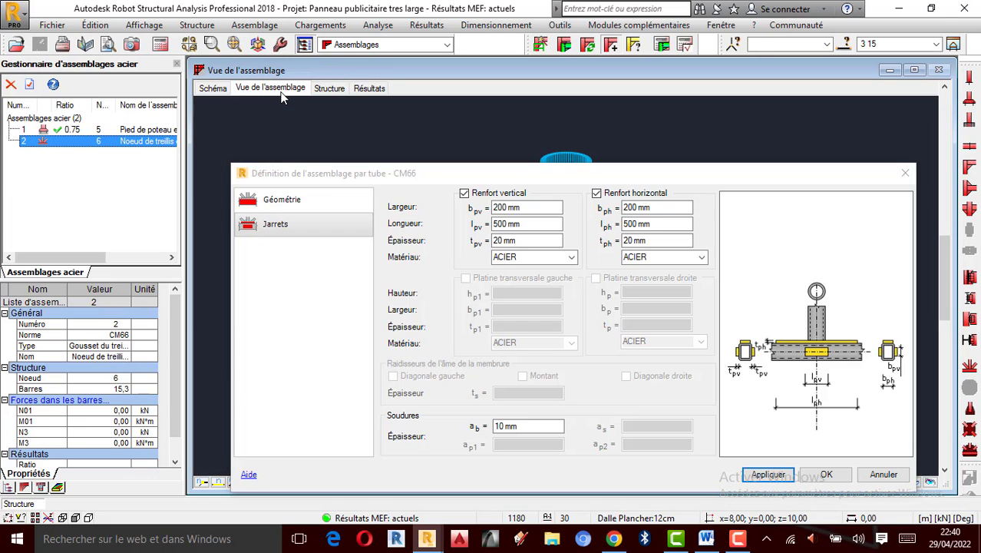
left_click_drag(660, 182, 647, 340)
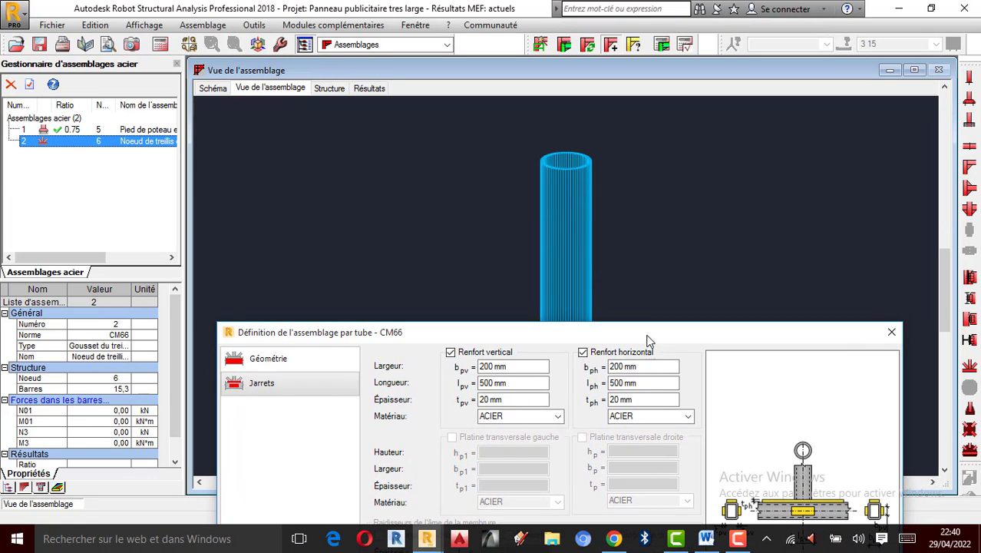
scroll(637, 213, "down", 5)
scroll(611, 232, "up", 5)
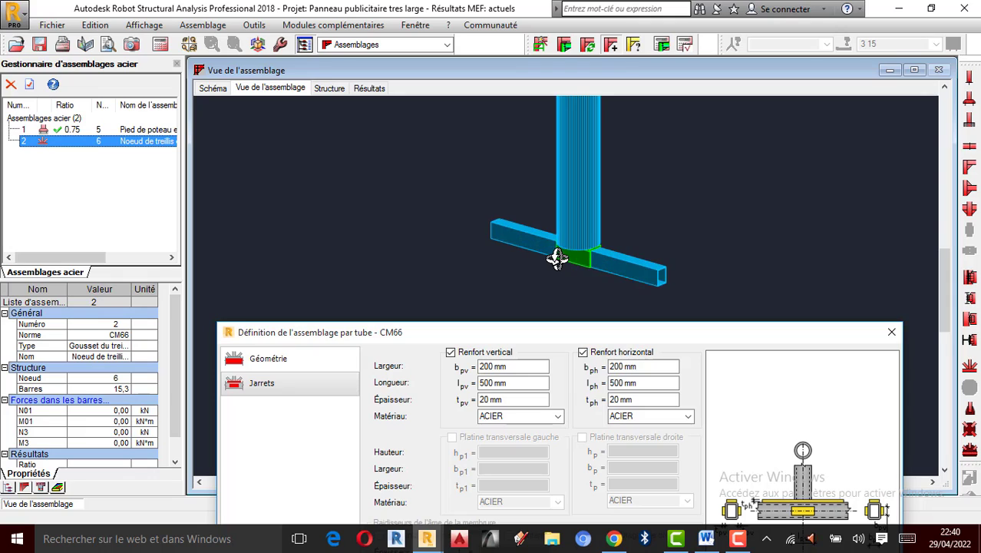
scroll(557, 260, "down", 3)
scroll(552, 188, "up", 6)
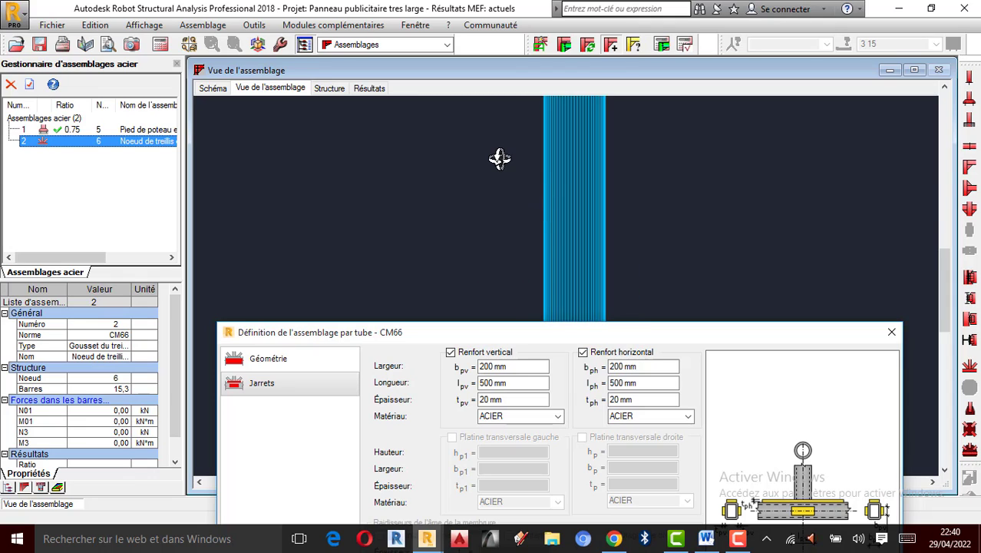
scroll(500, 158, "down", 3)
scroll(522, 241, "up", 4)
scroll(518, 251, "down", 1)
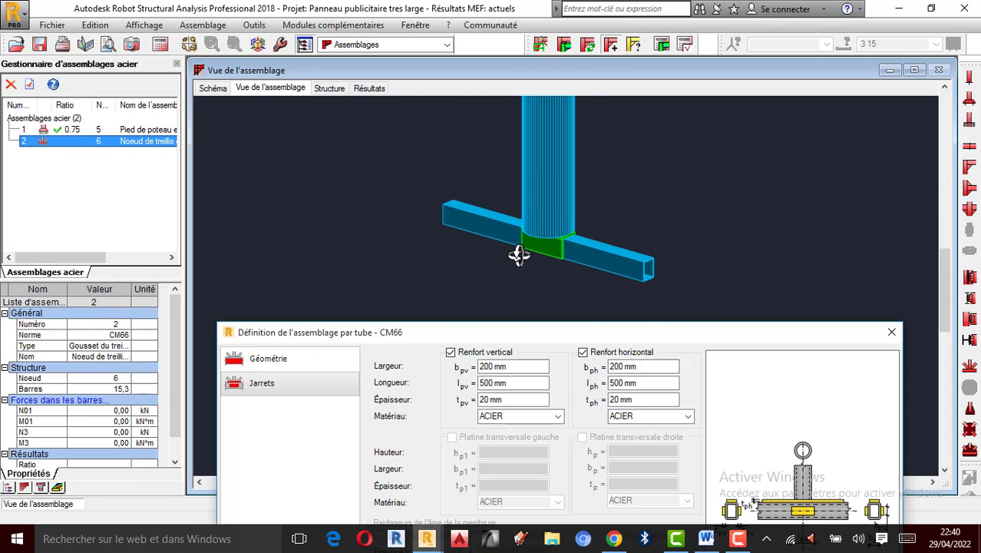
scroll(516, 259, "down", 2)
scroll(512, 264, "up", 1)
scroll(513, 265, "down", 1)
mouse_move(646, 237)
middle_mouse_down()
mouse_move(638, 253)
mouse_move(634, 229)
middle_mouse_up()
scroll(543, 187, "down", 5)
scroll(496, 159, "up", 4)
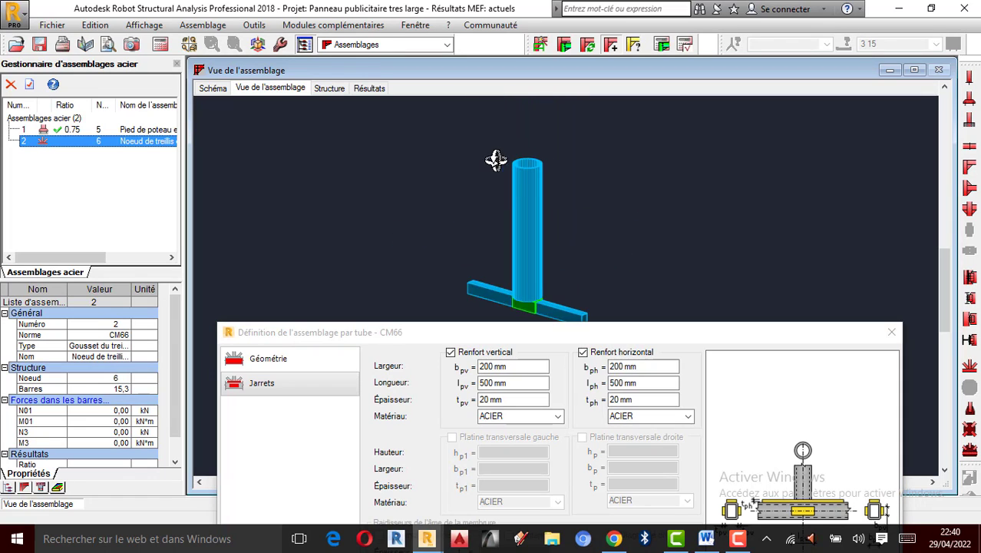
scroll(496, 160, "up", 2)
scroll(486, 190, "up", 2)
middle_click_drag(486, 190, 587, 99)
scroll(610, 119, "down", 3)
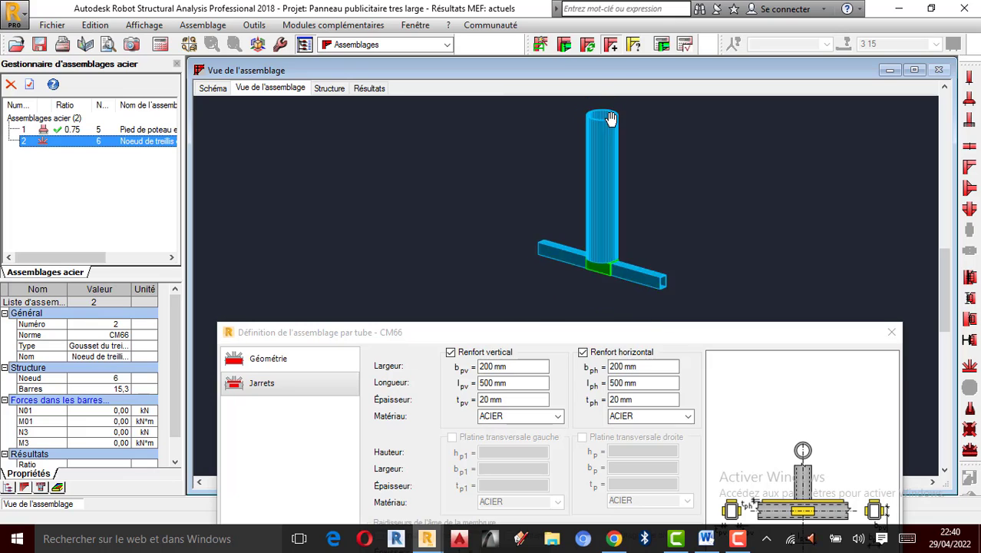
scroll(486, 160, "up", 1)
scroll(569, 186, "up", 2)
scroll(573, 149, "down", 3)
scroll(579, 151, "up", 3)
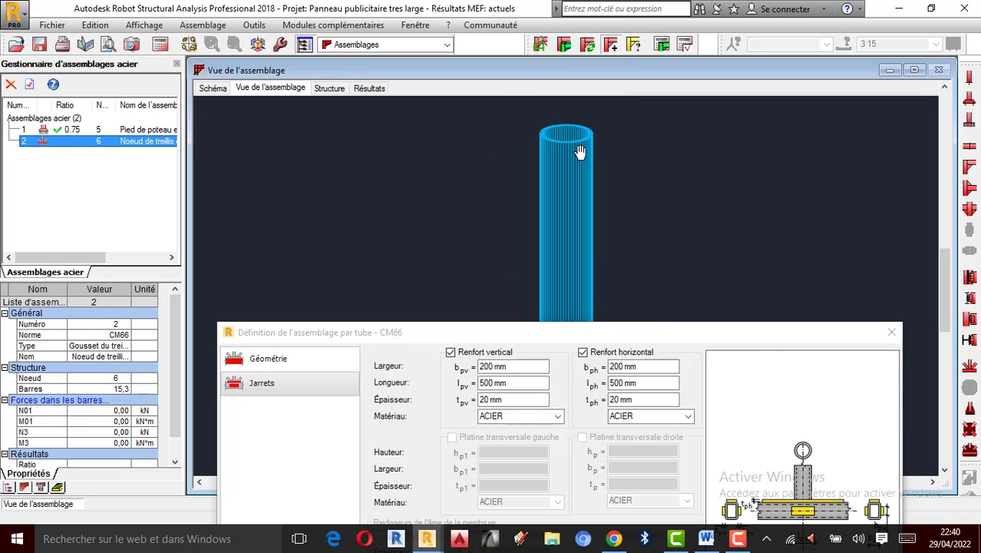
scroll(580, 151, "down", 5)
scroll(530, 257, "up", 5)
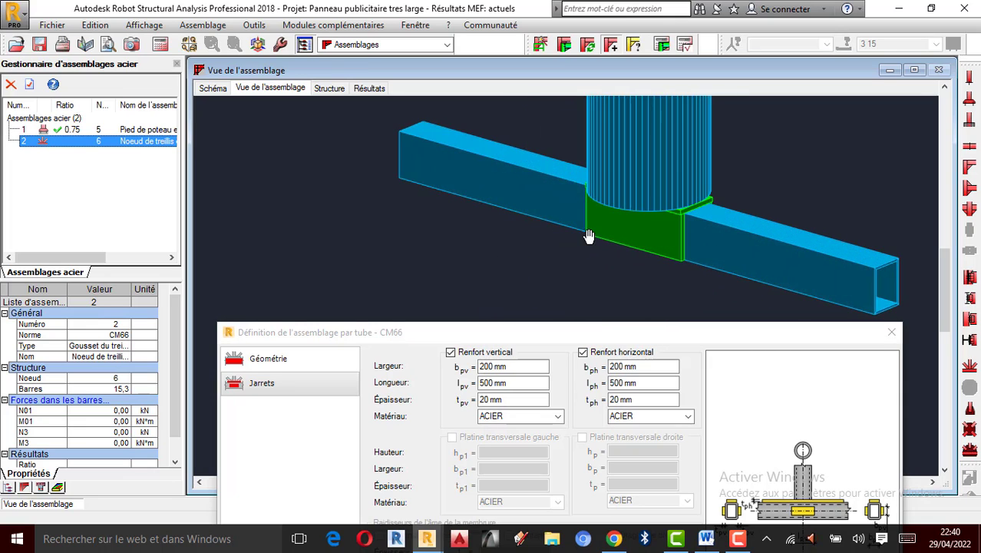
scroll(589, 236, "down", 4)
scroll(574, 149, "down", 1)
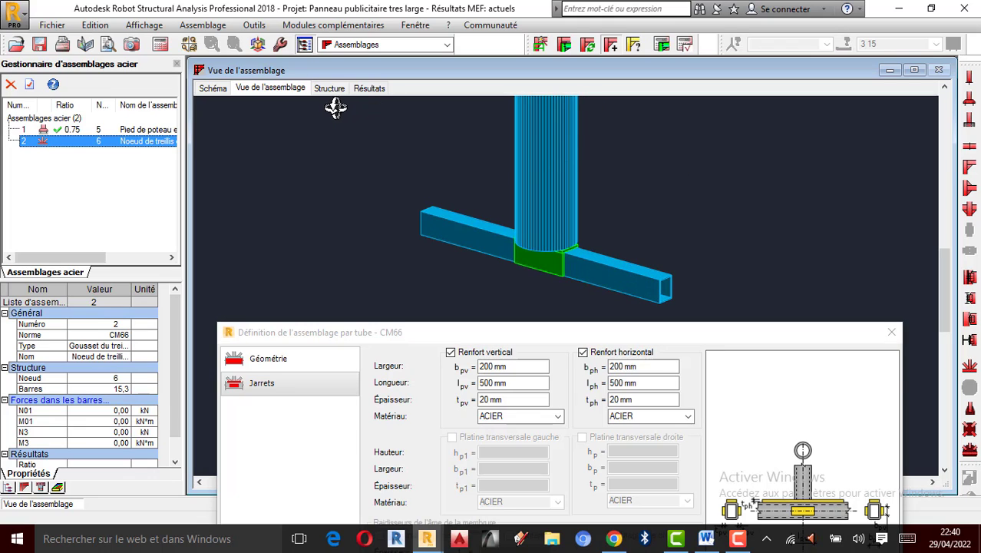
- Switch to the schematic drawing of the connection and zoom to examine it
left_click(212, 88)
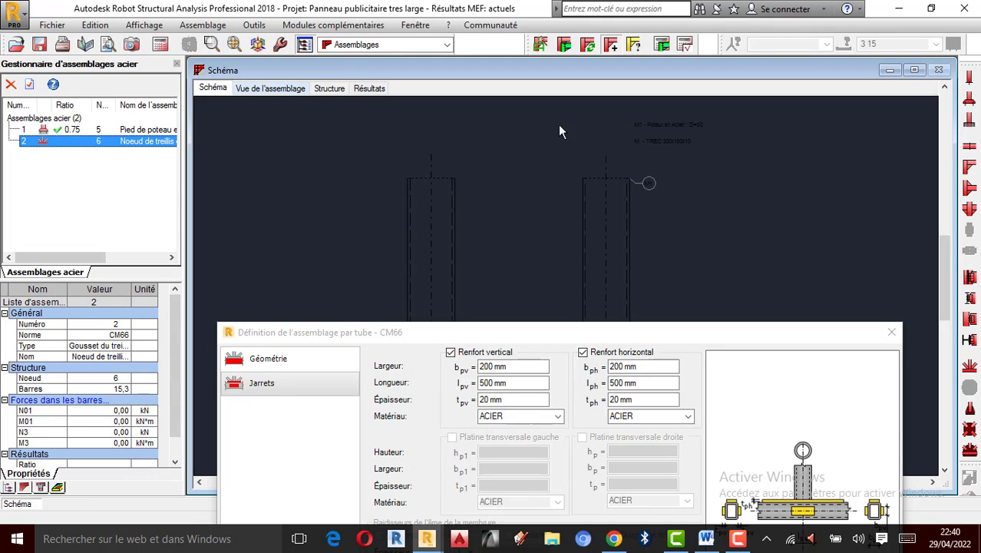
scroll(534, 169, "down", 4)
scroll(537, 200, "up", 5)
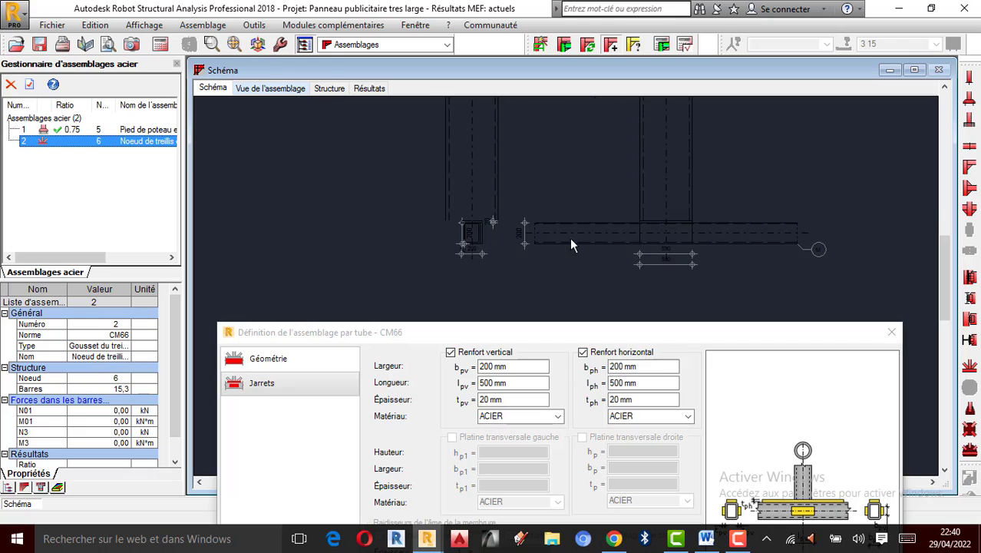
- Zoom in and out on the schematic drawing to examine the connection's dimensions and member labels
scroll(571, 244, "up", 3)
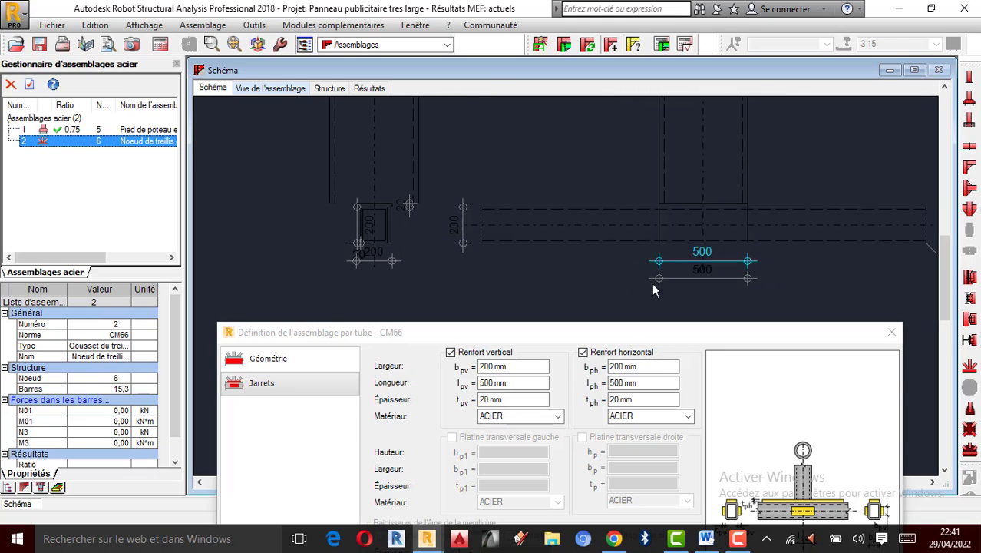
scroll(654, 289, "down", 3)
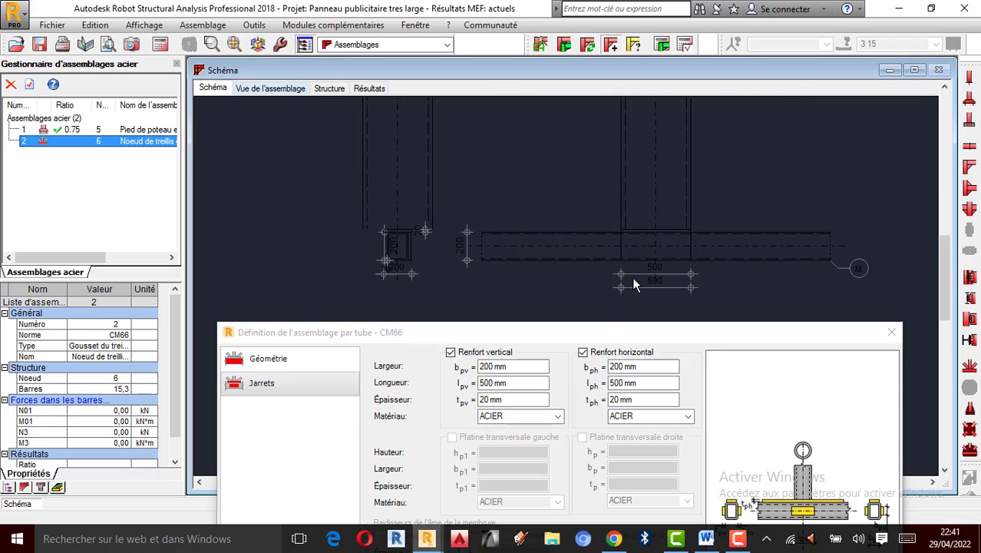
scroll(634, 284, "up", 2)
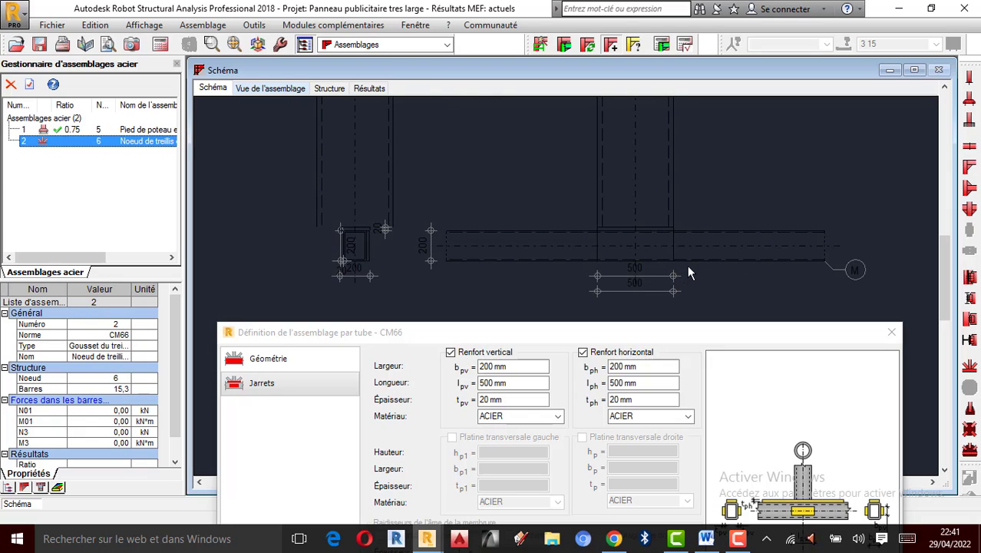
scroll(671, 263, "down", 2)
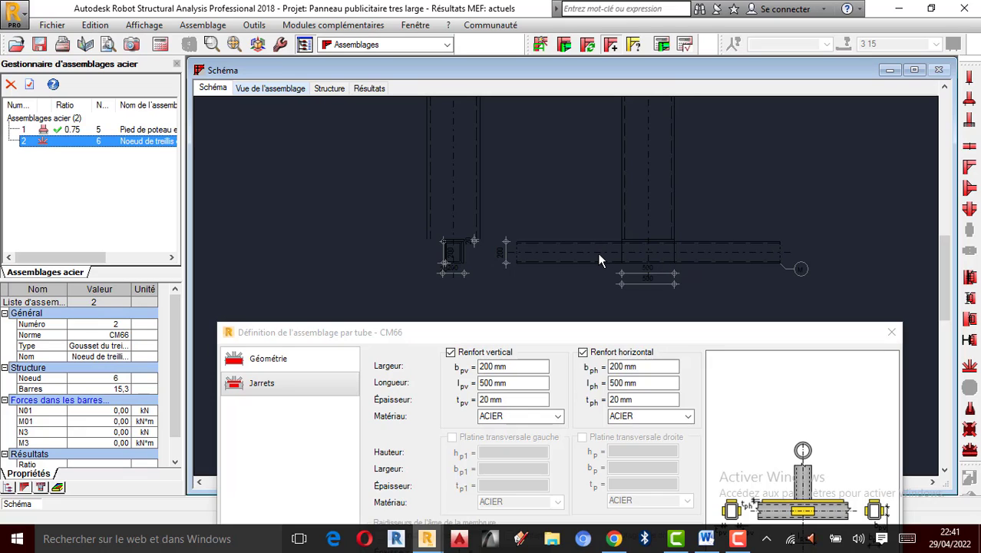
scroll(591, 280, "down", 3)
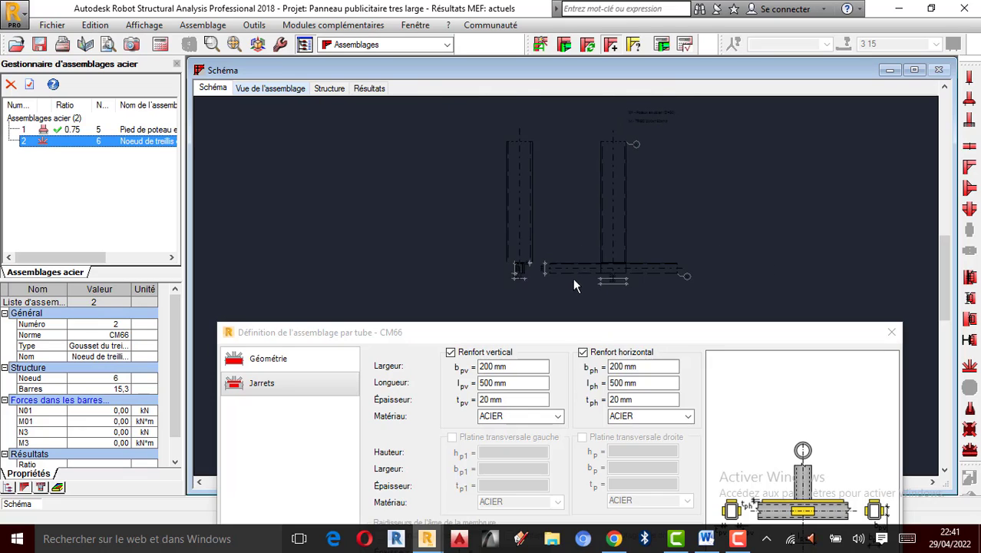
scroll(624, 167, "up", 5)
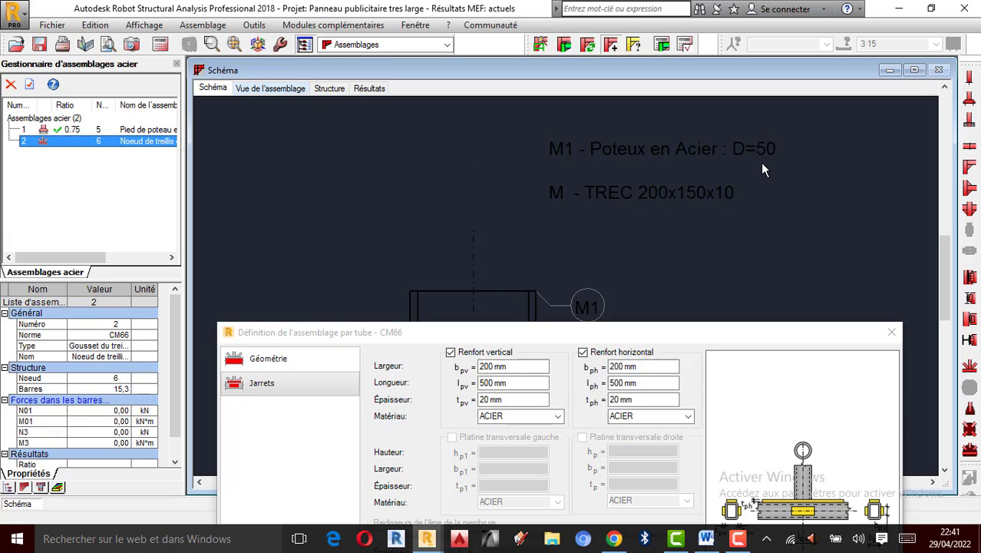
scroll(661, 216, "down", 2)
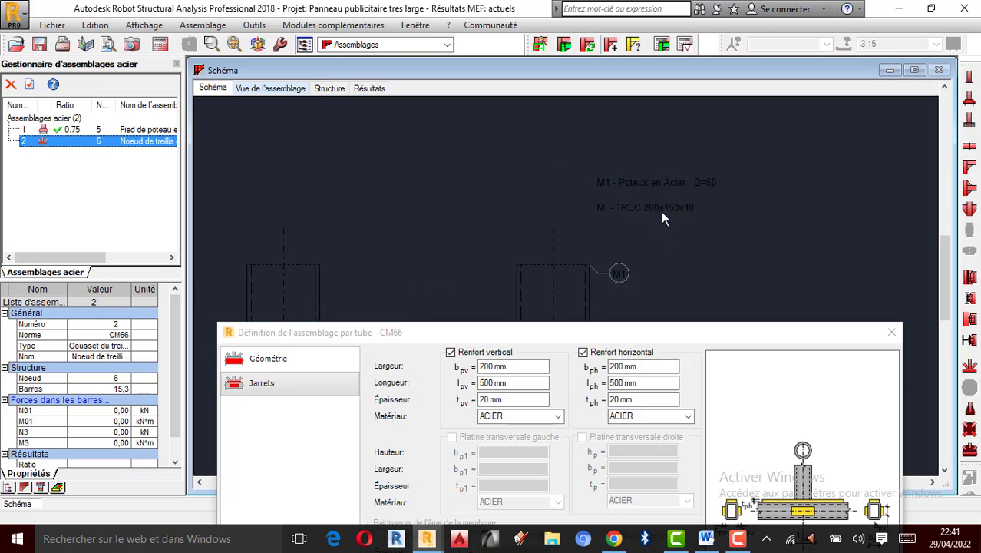
scroll(674, 184, "down", 9)
scroll(513, 252, "up", 6)
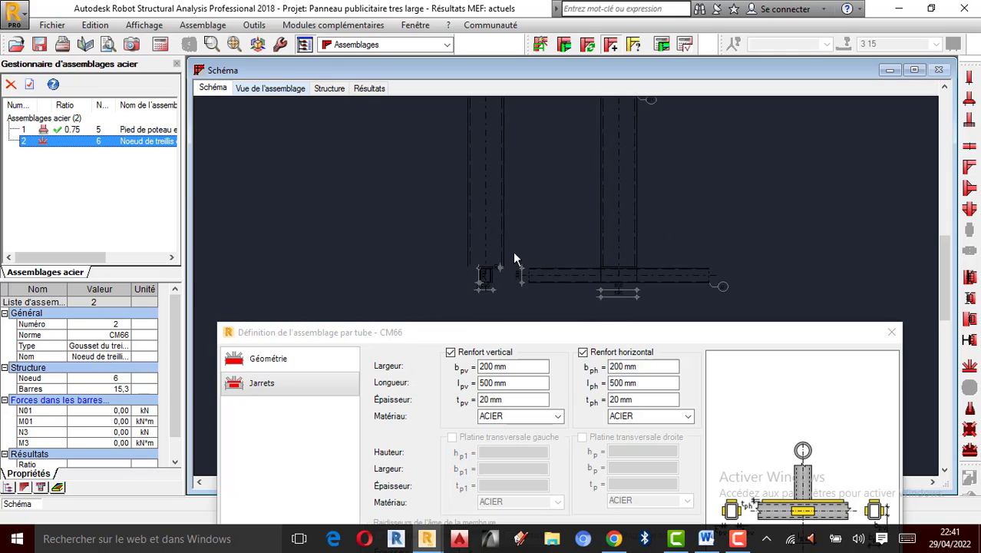
scroll(642, 265, "up", 2)
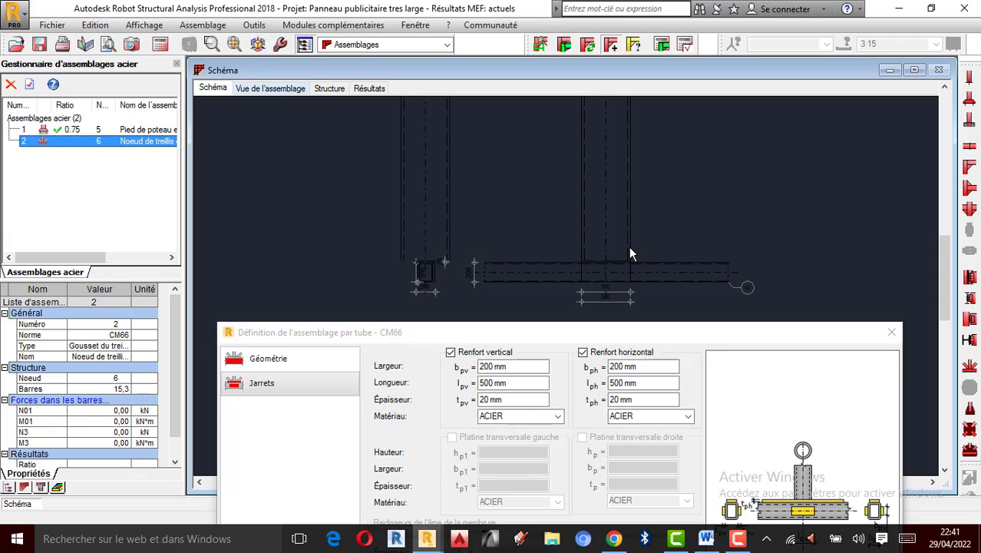
scroll(622, 212, "down", 2)
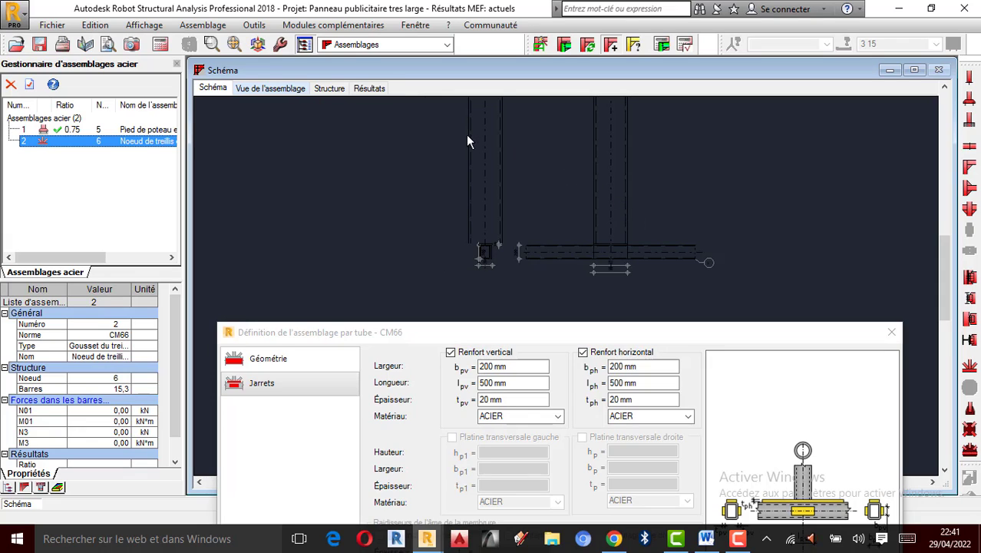
- Close the tube connection definition and run a manual verification of the connection with axial forces N01 and N3 of 10 kN
left_click_drag(639, 327, 632, 171)
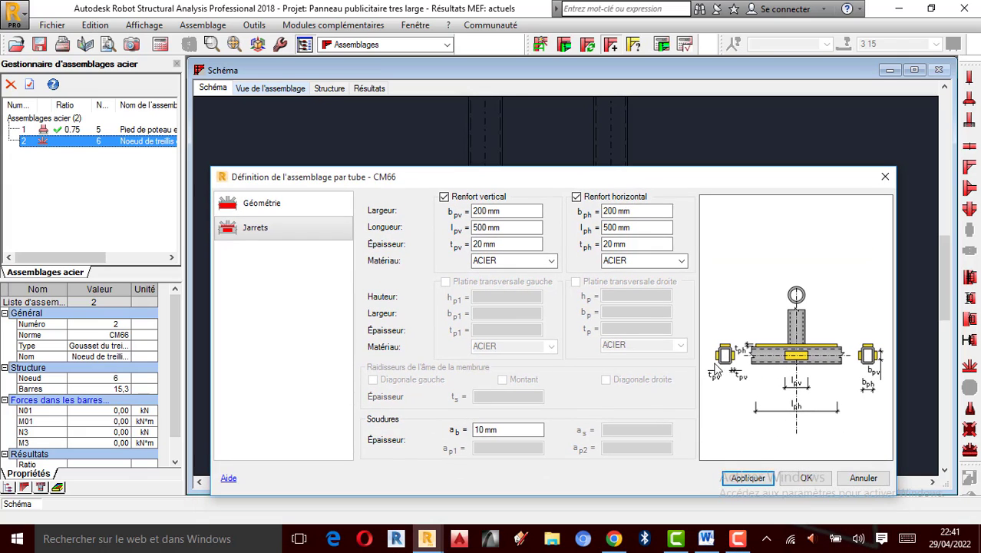
left_click(806, 478)
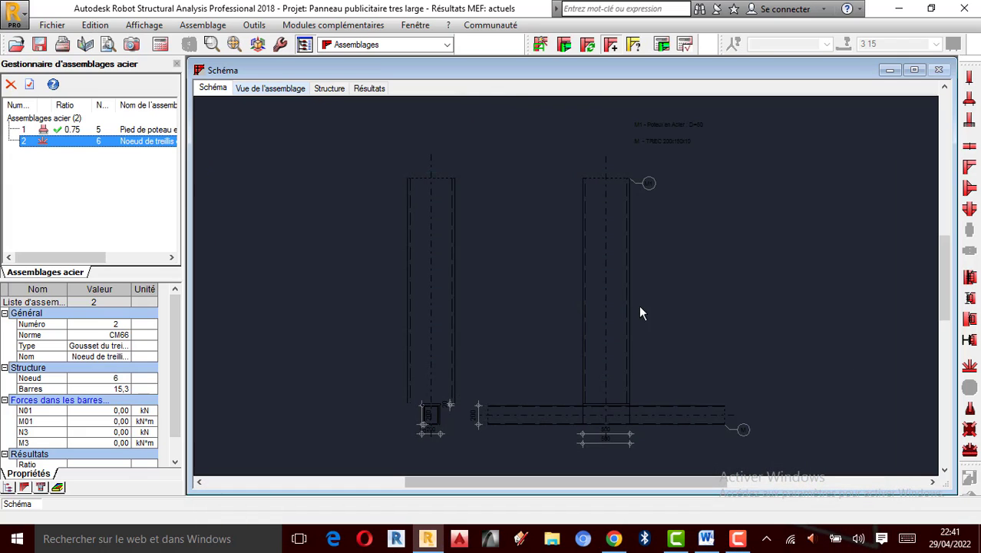
left_click(302, 89)
left_click(329, 89)
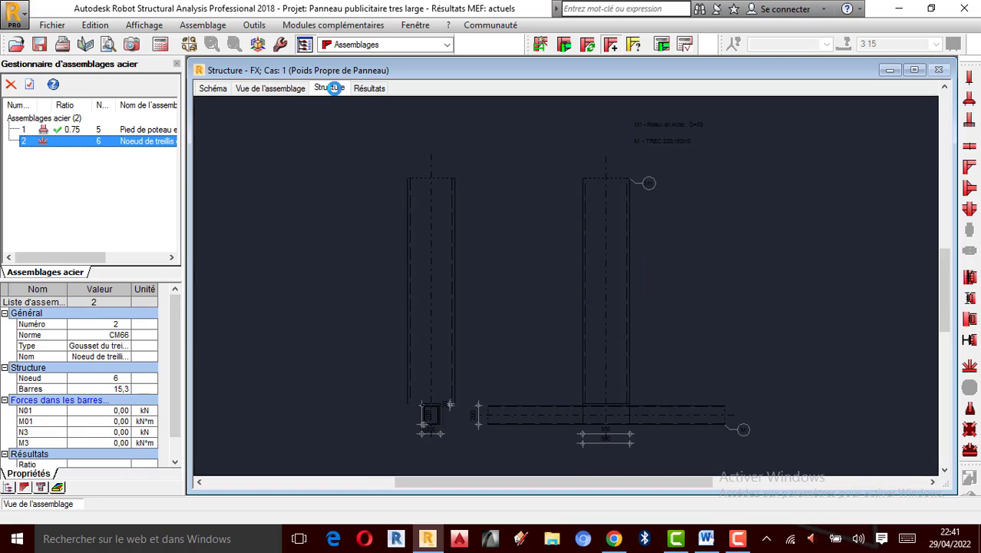
left_click(270, 89)
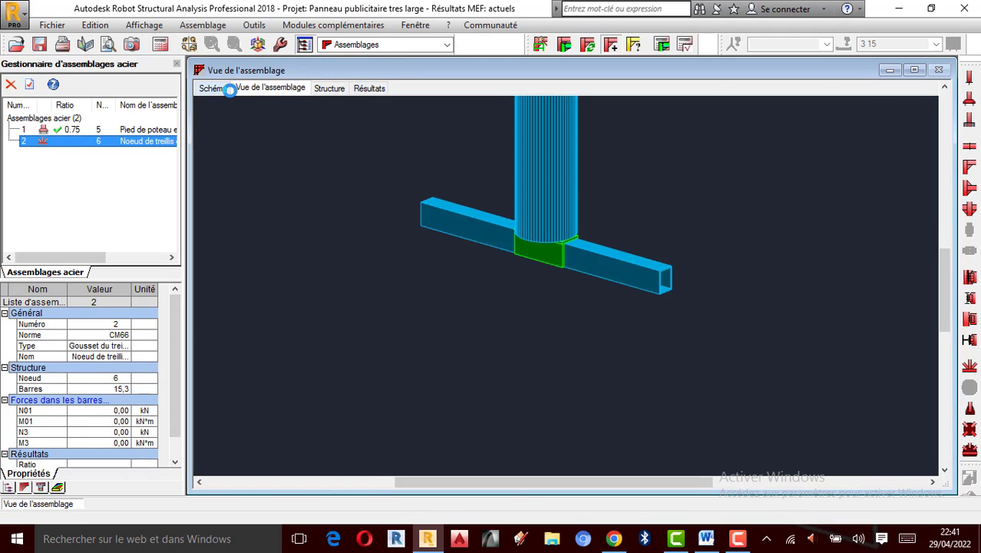
scroll(581, 322, "down", 2)
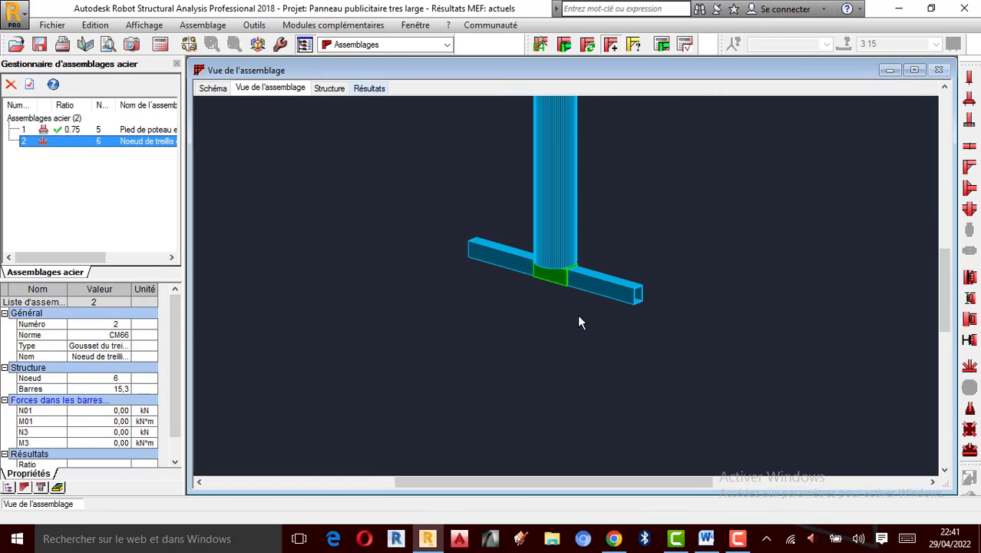
scroll(556, 138, "up", 5)
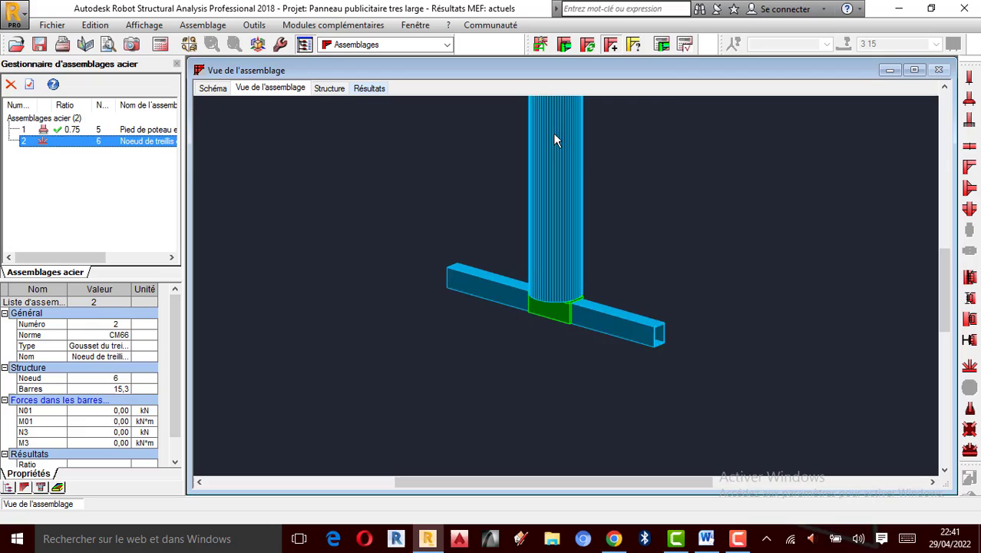
left_click(682, 48)
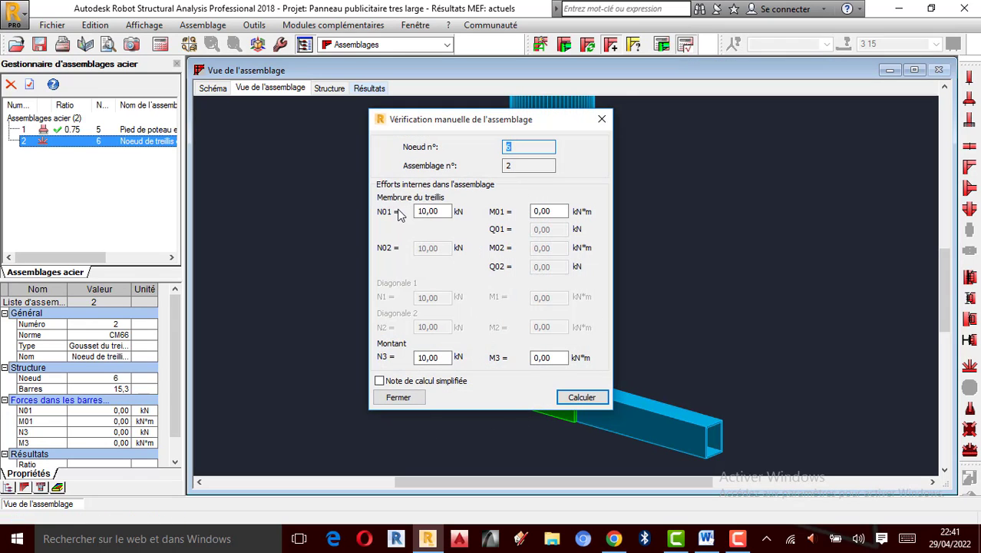
left_click(582, 399)
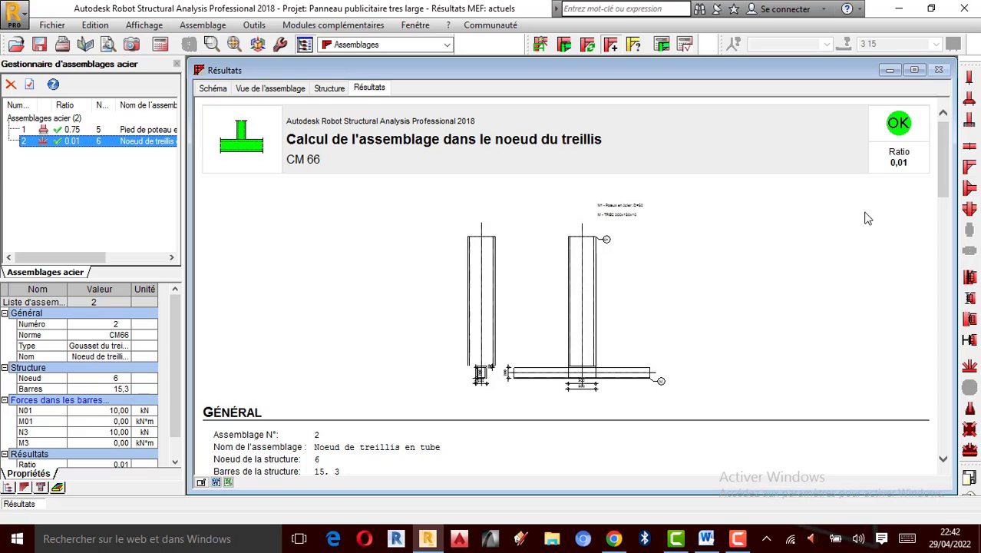
- Scroll through the connection's calculation report to review its geometry, stiffeners, welds, forces, results and remarks
scroll(538, 340, "down", 4)
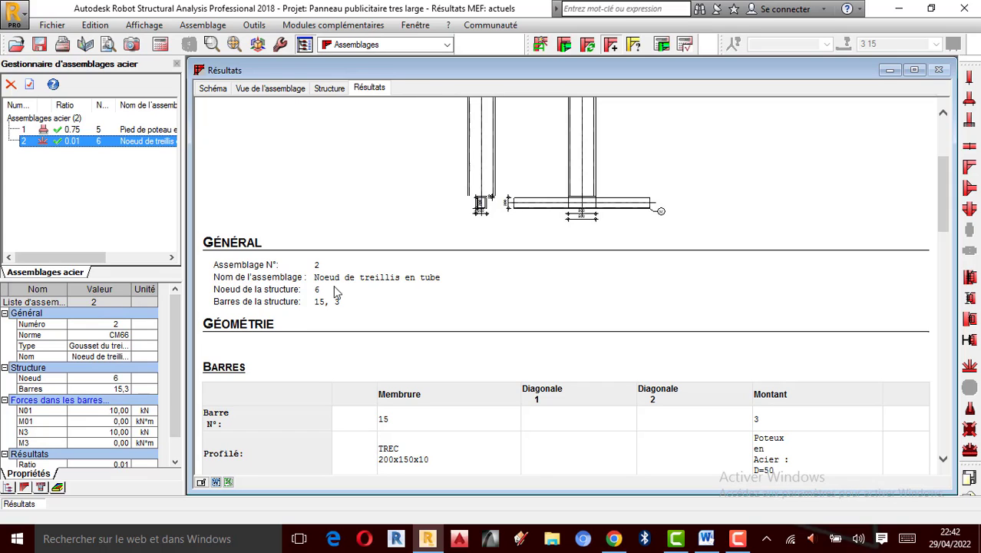
scroll(271, 325, "down", 1)
scroll(398, 323, "down", 1)
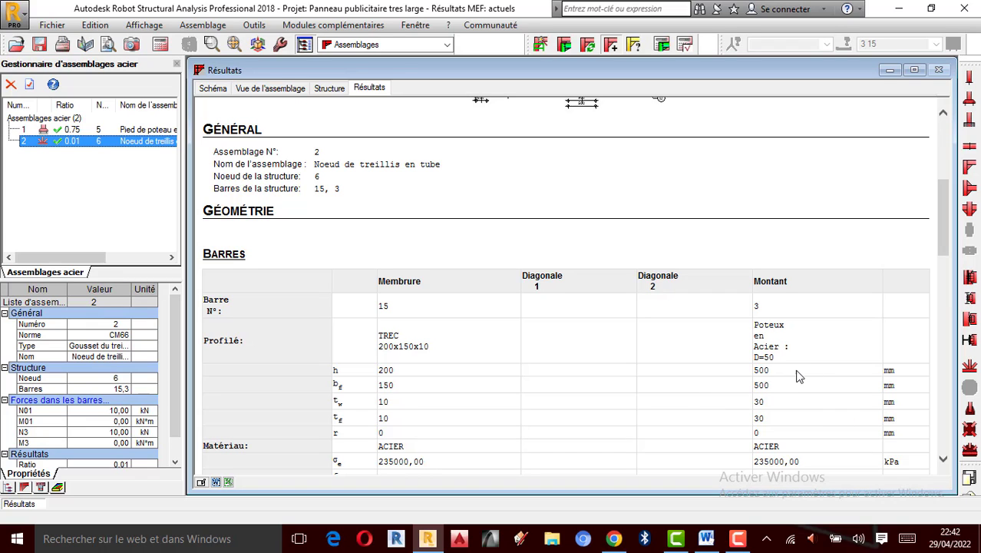
scroll(366, 373, "down", 3)
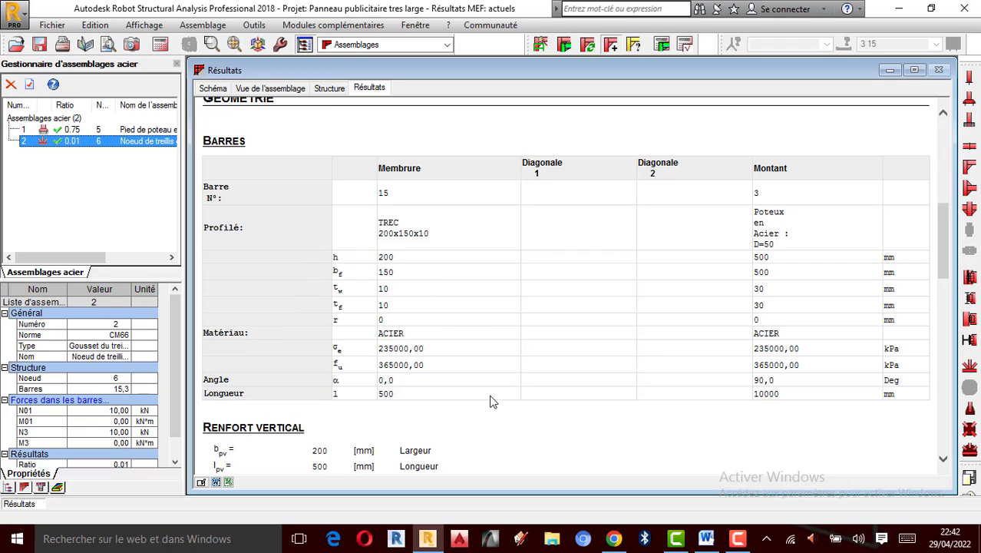
scroll(234, 430, "down", 2)
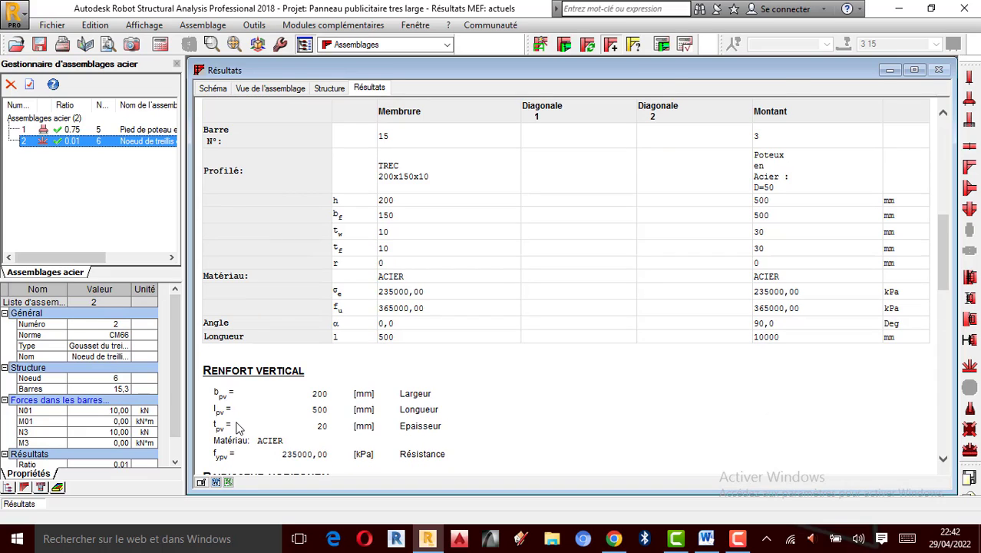
scroll(277, 399, "down", 2)
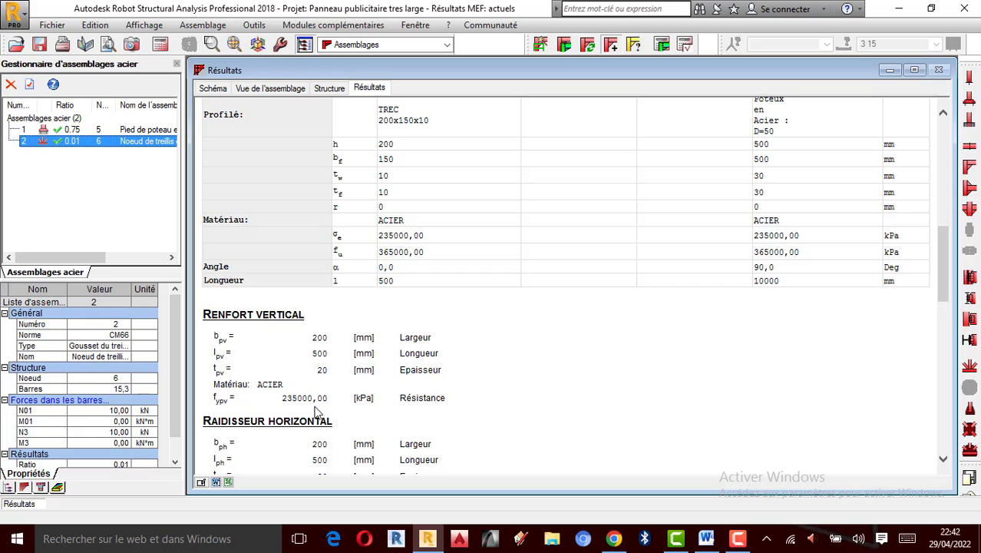
scroll(350, 384, "down", 1)
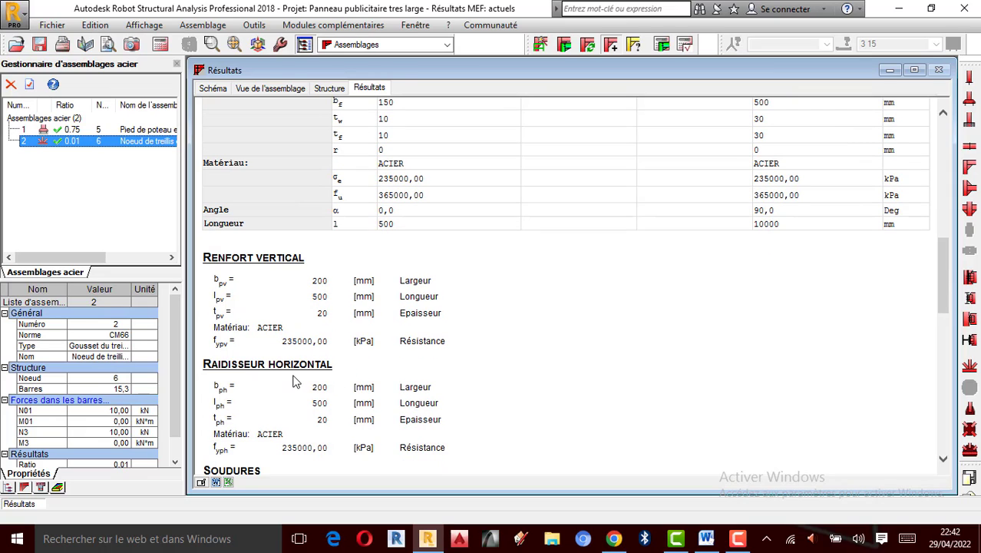
scroll(325, 384, "down", 1)
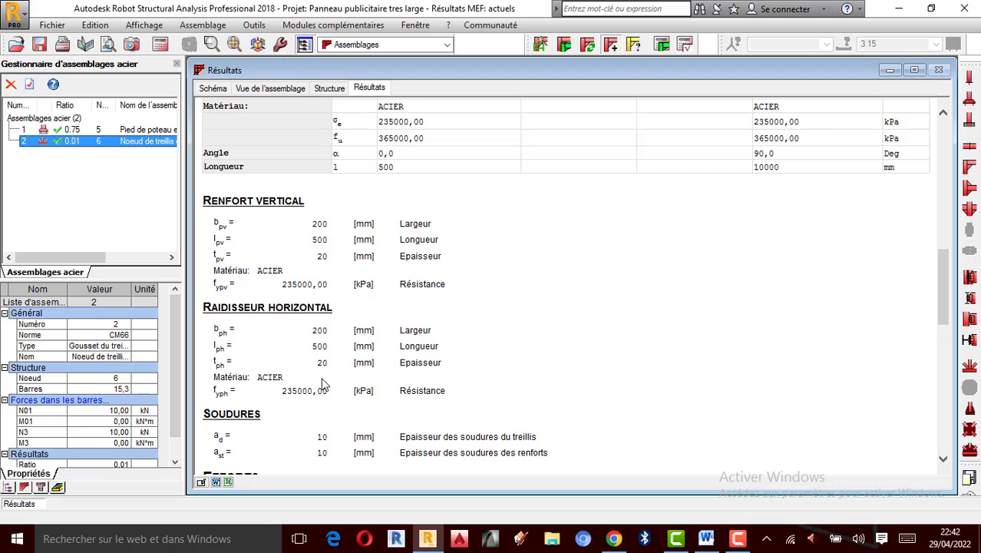
scroll(349, 393, "down", 1)
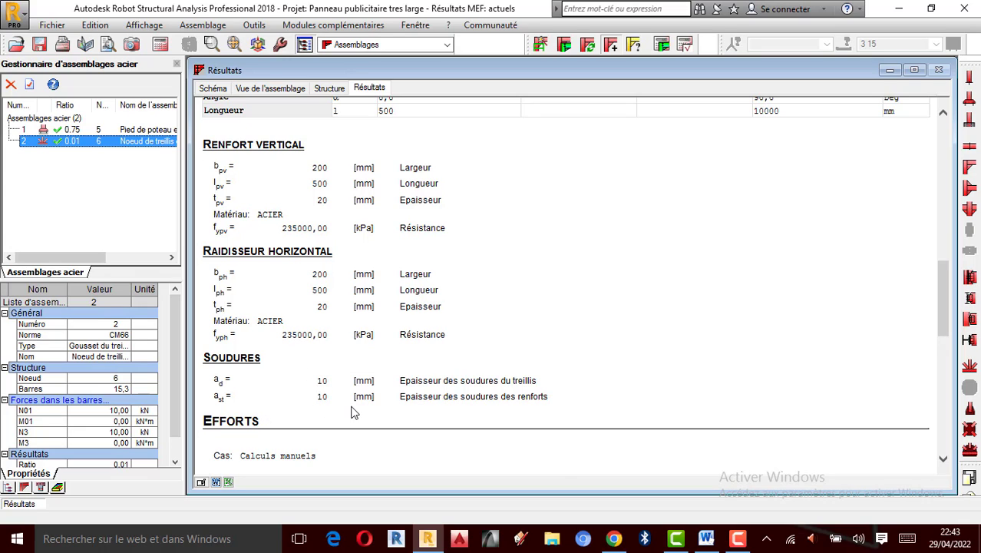
scroll(278, 397, "down", 2)
scroll(267, 386, "down", 2)
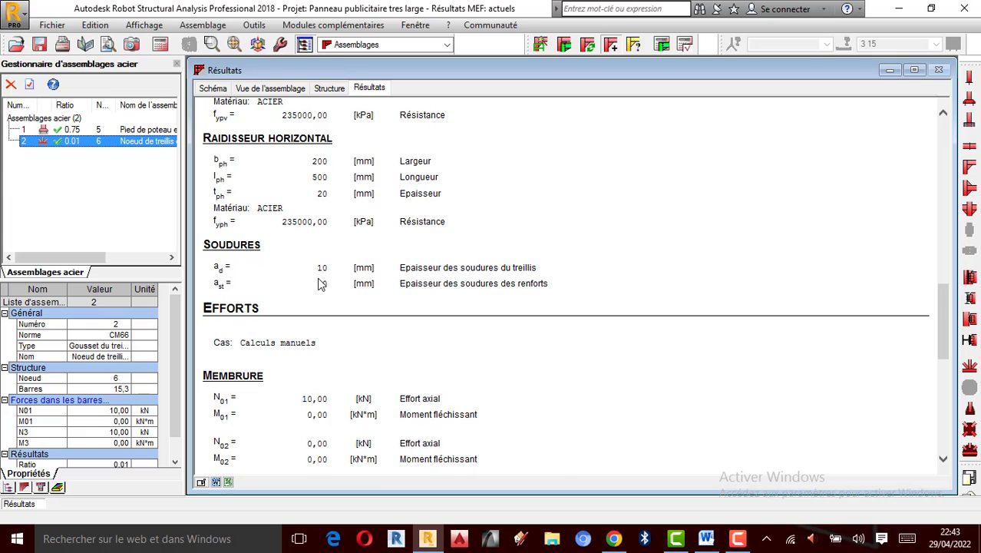
scroll(344, 290, "down", 1)
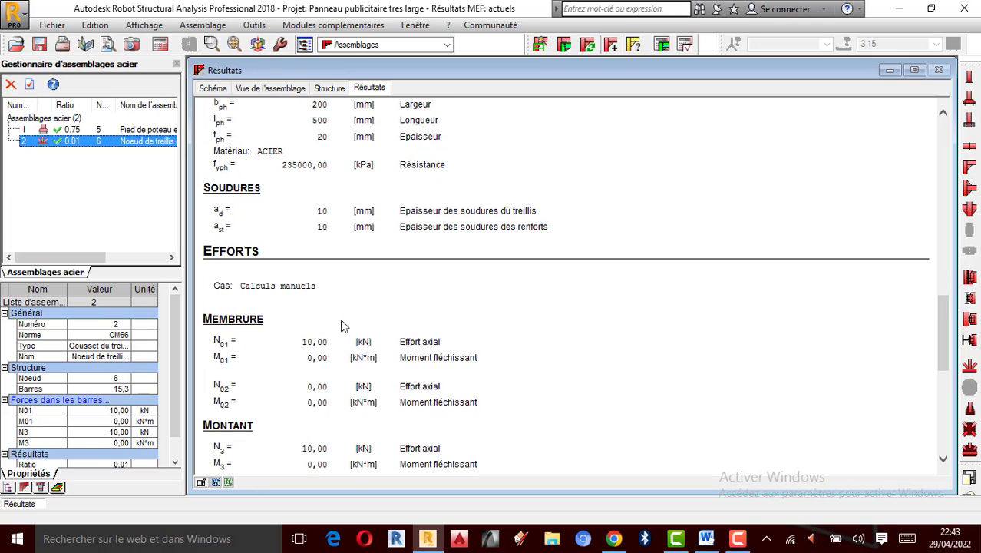
scroll(340, 322, "down", 1)
scroll(281, 303, "down", 1)
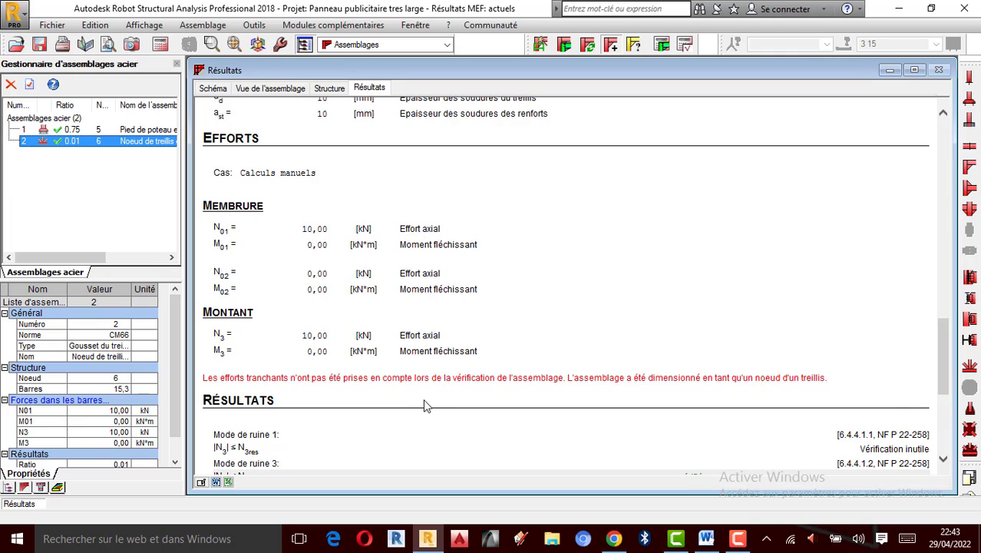
scroll(430, 403, "down", 3)
scroll(430, 349, "down", 1)
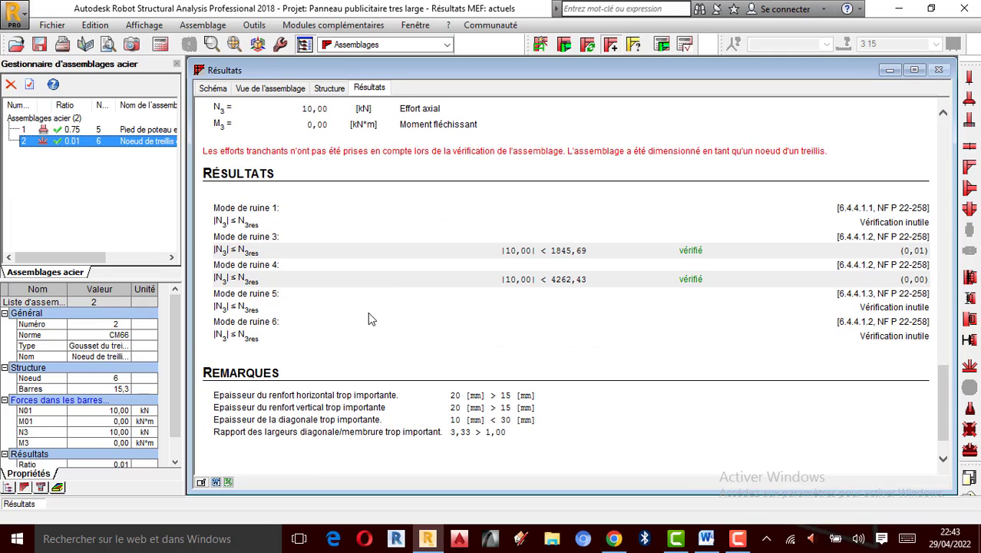
scroll(223, 207, "down", 1)
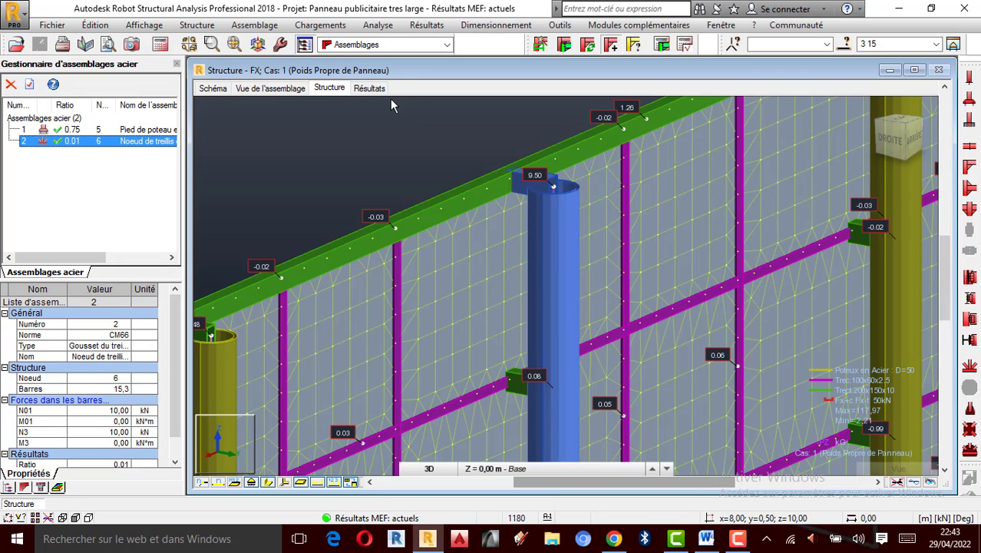
- Switch between the whole structure view, the 3D connection view and the results report to compare them
scroll(527, 241, "down", 5)
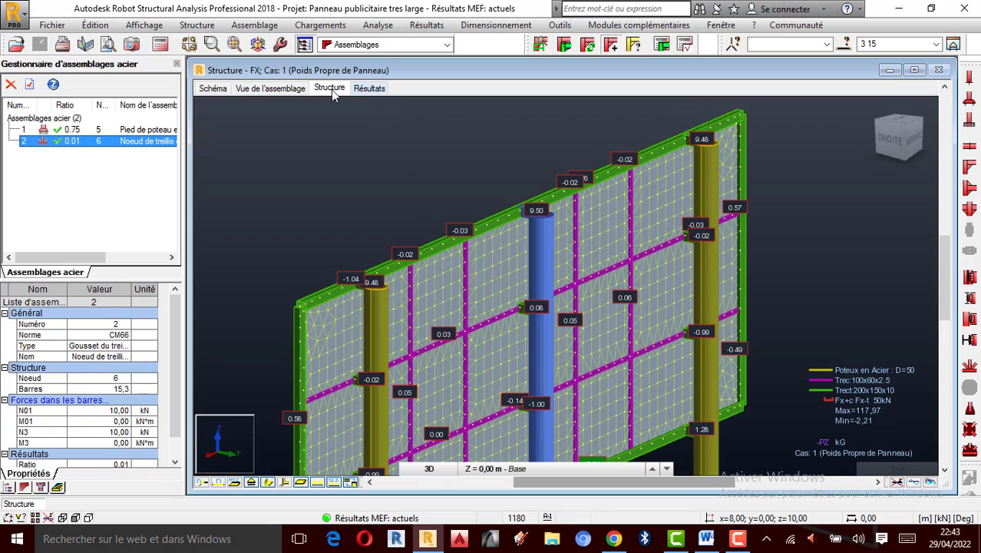
left_click(293, 90)
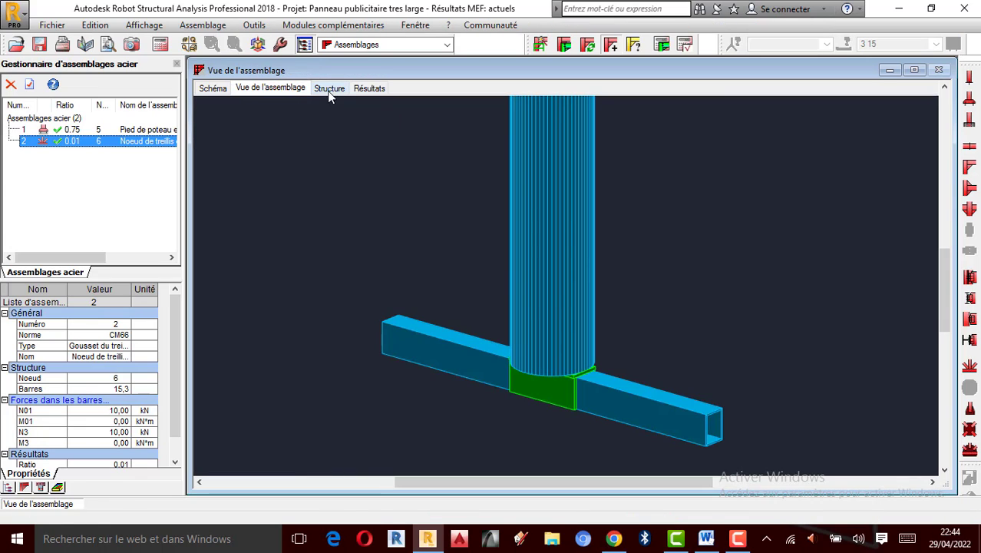
left_click(328, 89)
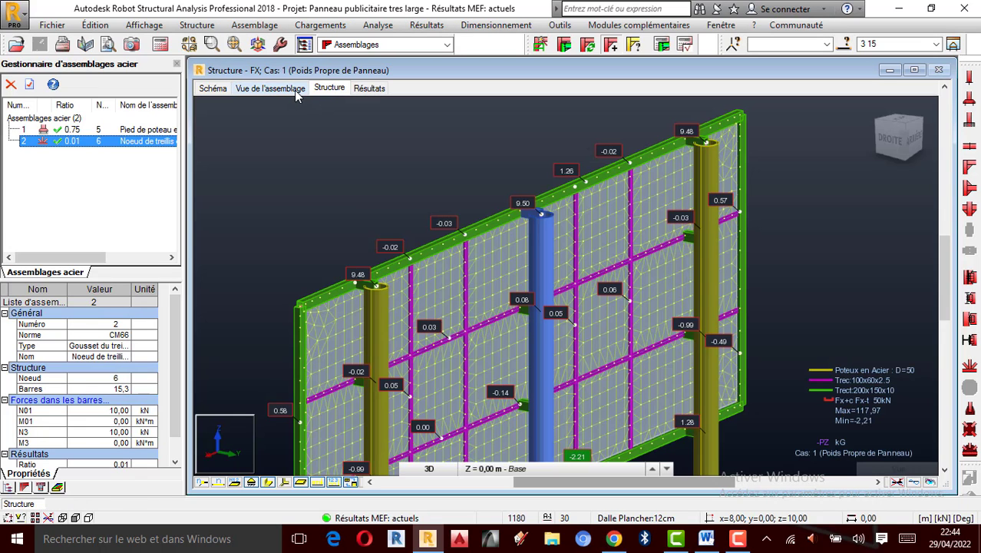
left_click(296, 91)
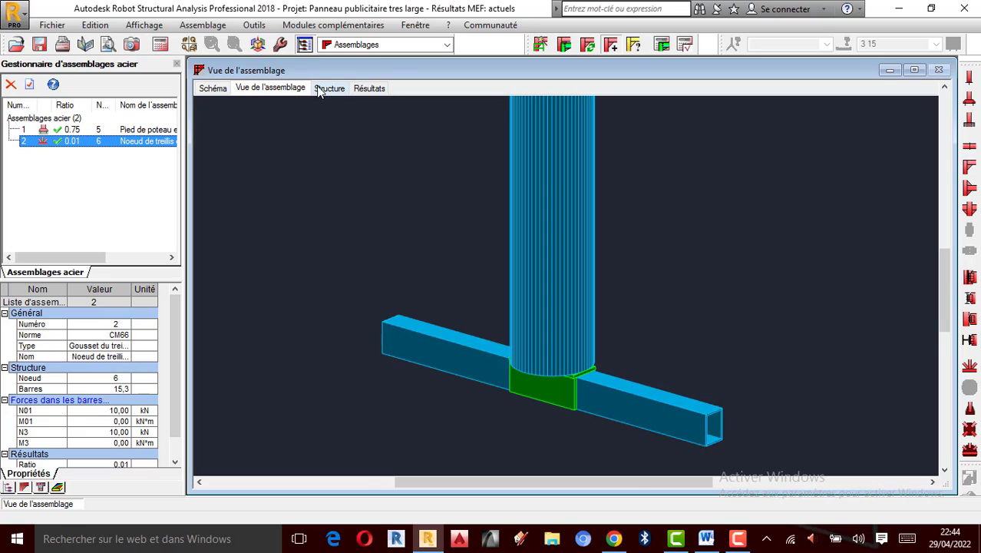
left_click(323, 90)
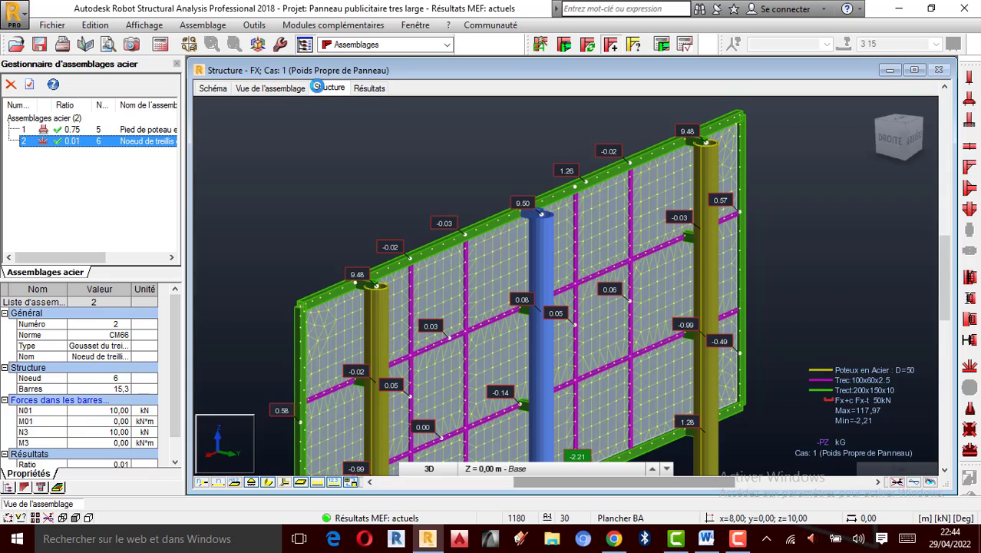
left_click(366, 90)
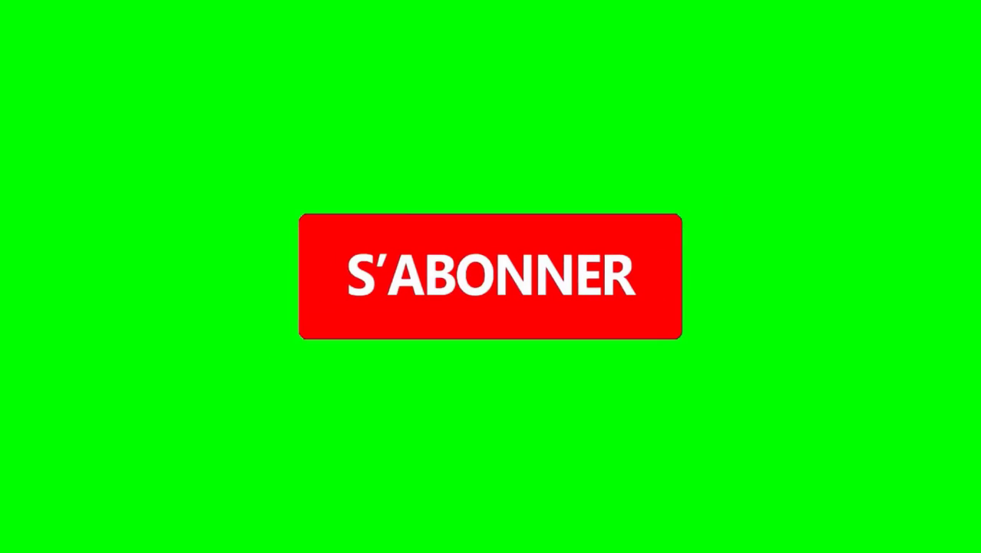